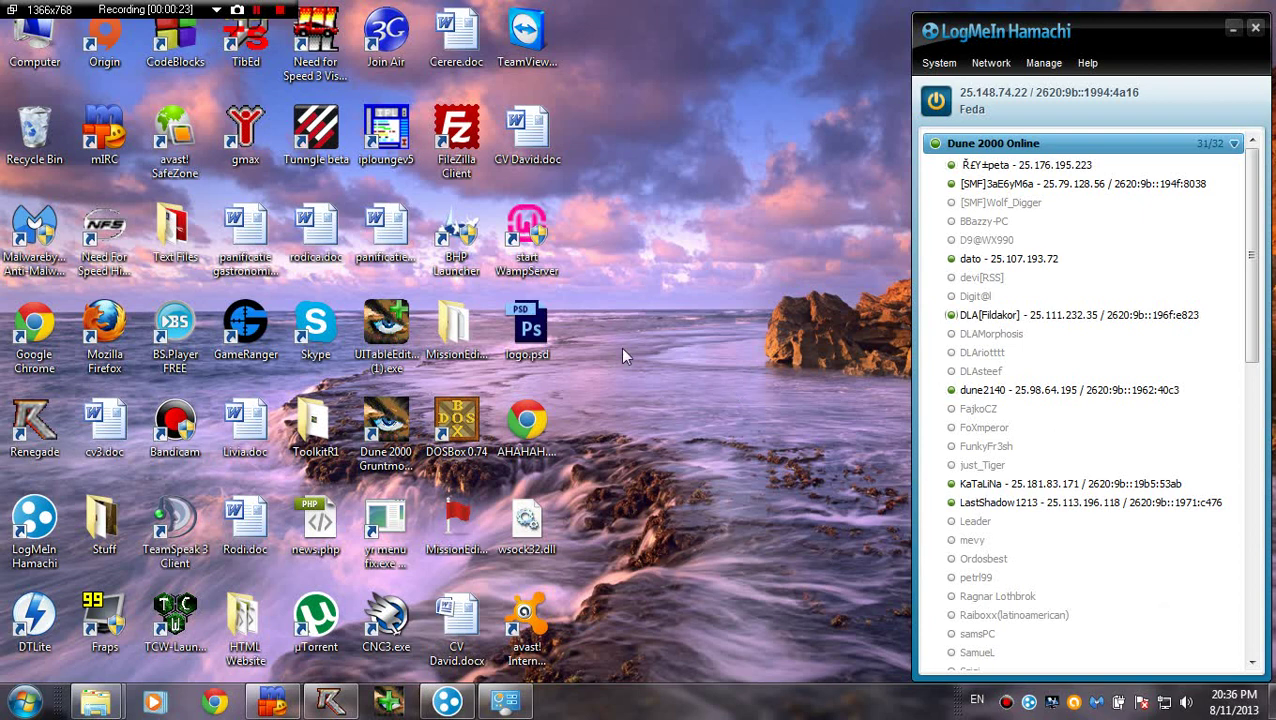
# Switch to Chrome, go to tibed.net and open the site's Downloads page.
pyautogui.click(216, 703)
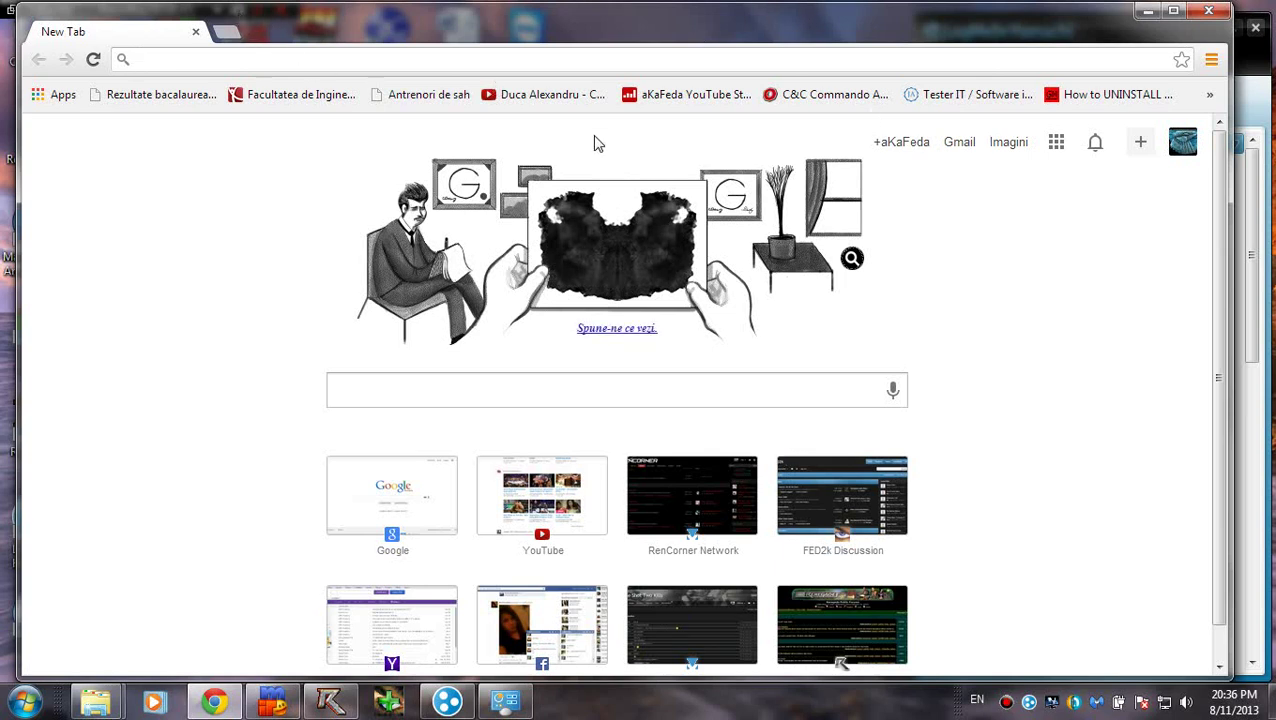
pyautogui.press('F5')
pyautogui.write('tibed.net')
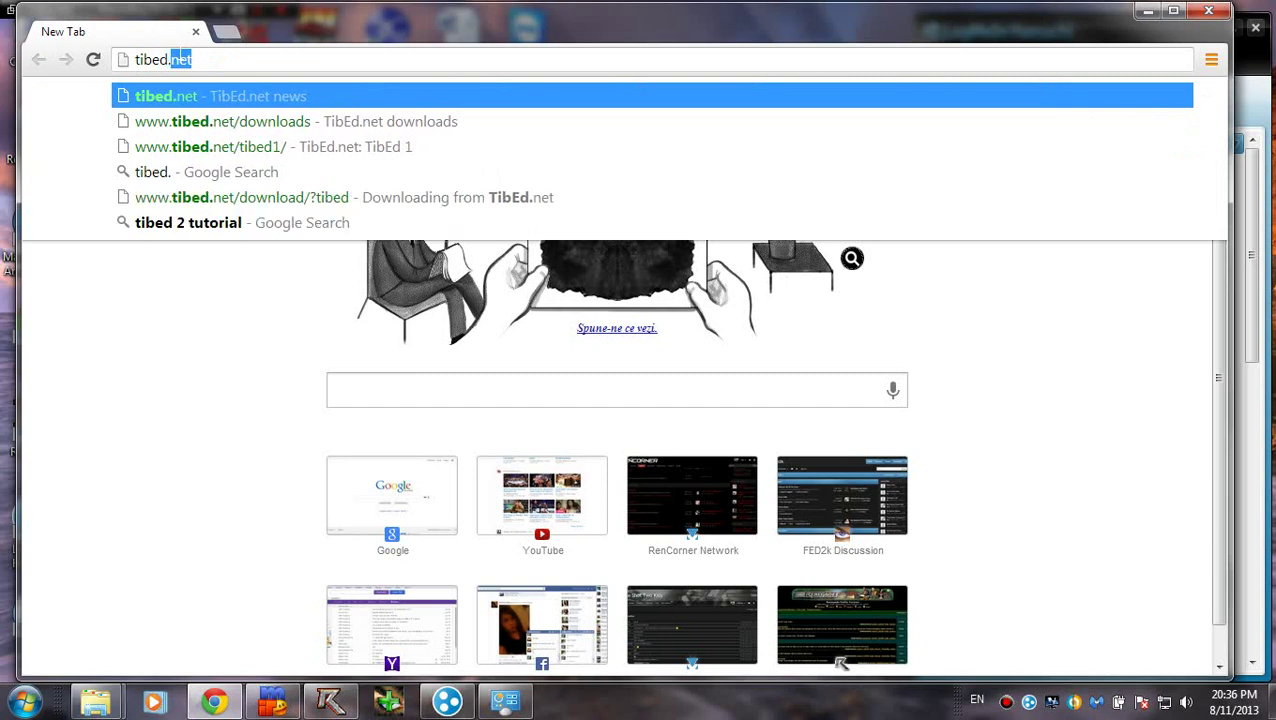
pyautogui.press('Return')
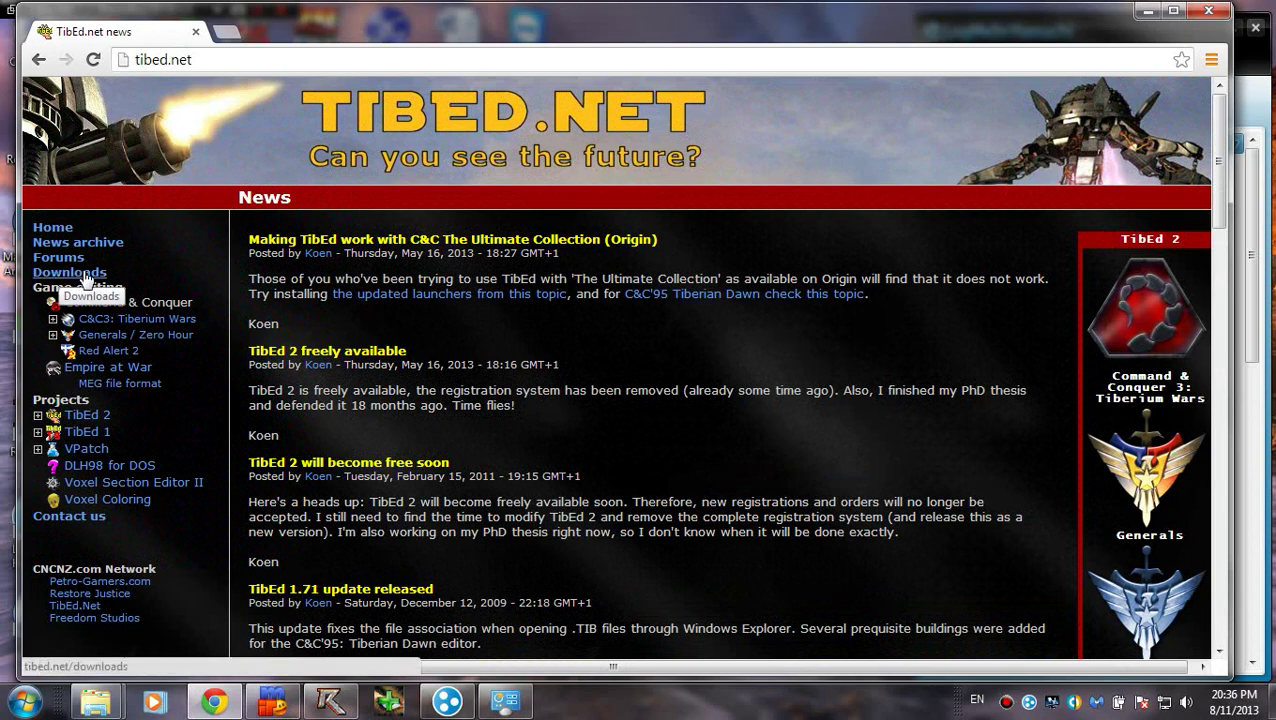
pyautogui.click(87, 277)
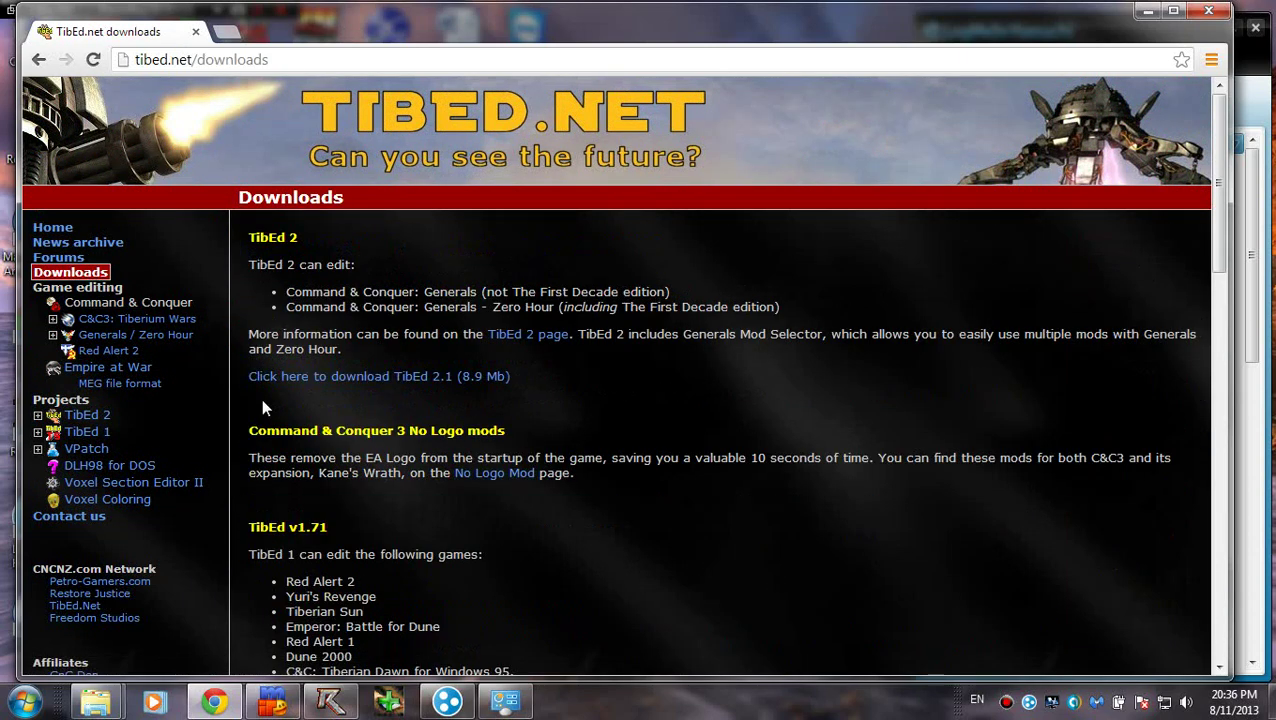
# Download TibEd v1.71 from the TibEd 1 section of the downloads page.
pyautogui.scroll(-1, 322, 445)
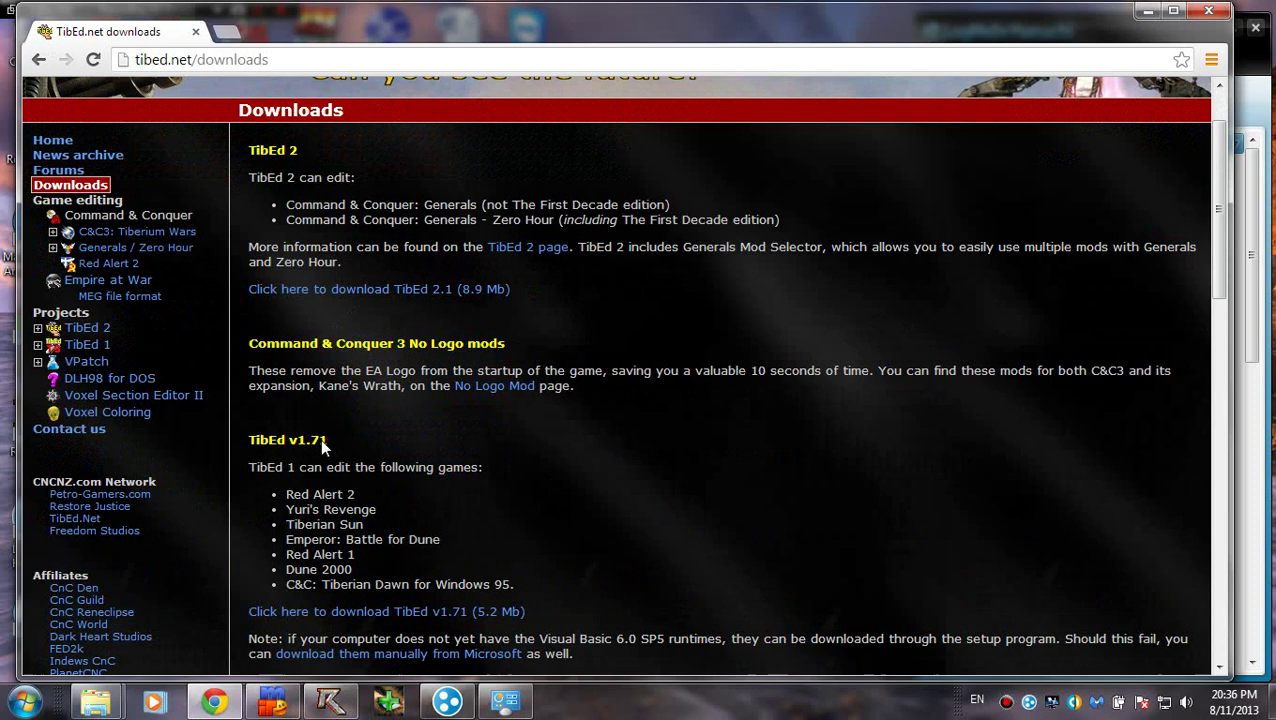
pyautogui.moveTo(246, 439); pyautogui.dragTo(336, 440)
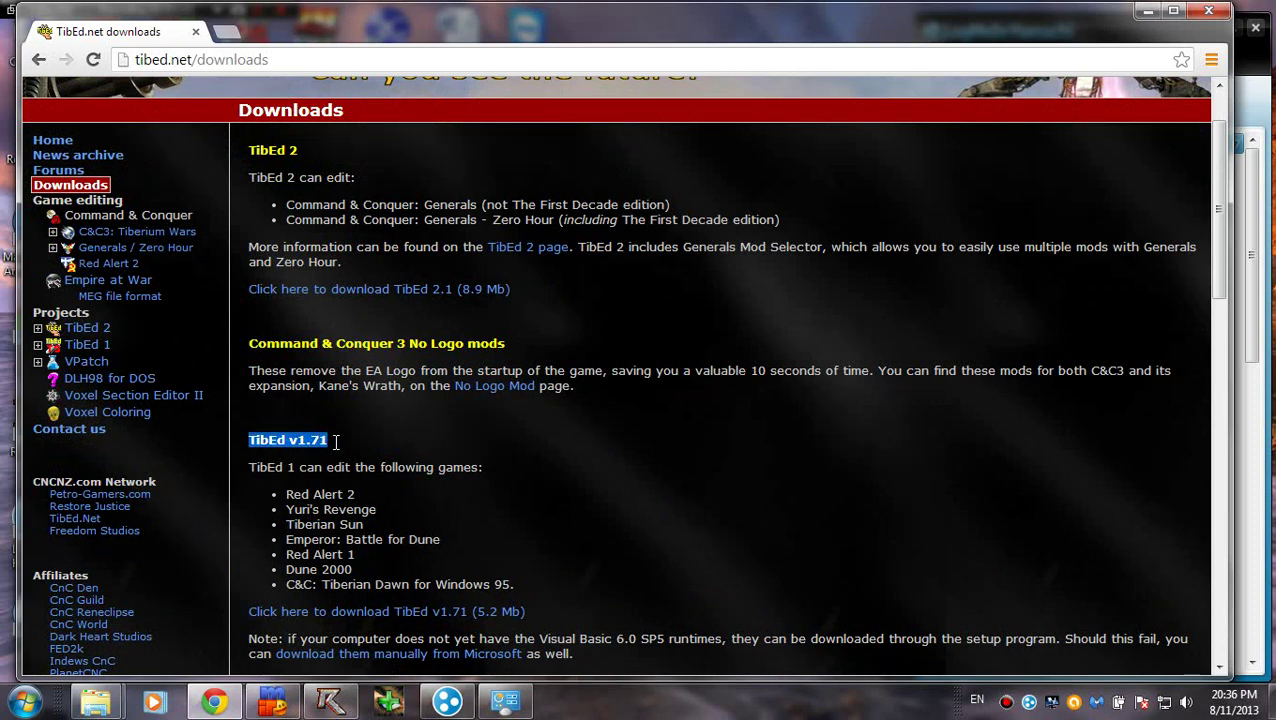
pyautogui.click(322, 447)
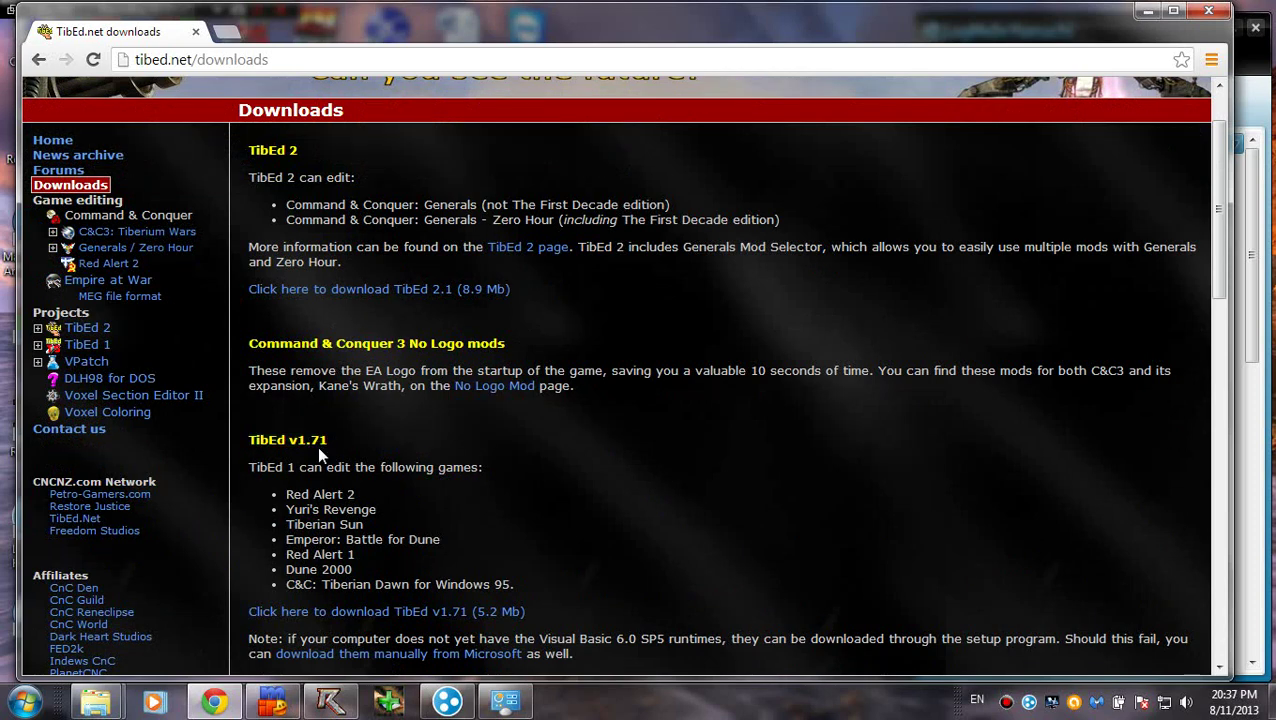
pyautogui.scroll(-2, 495, 478)
pyautogui.scroll(3, 470, 490)
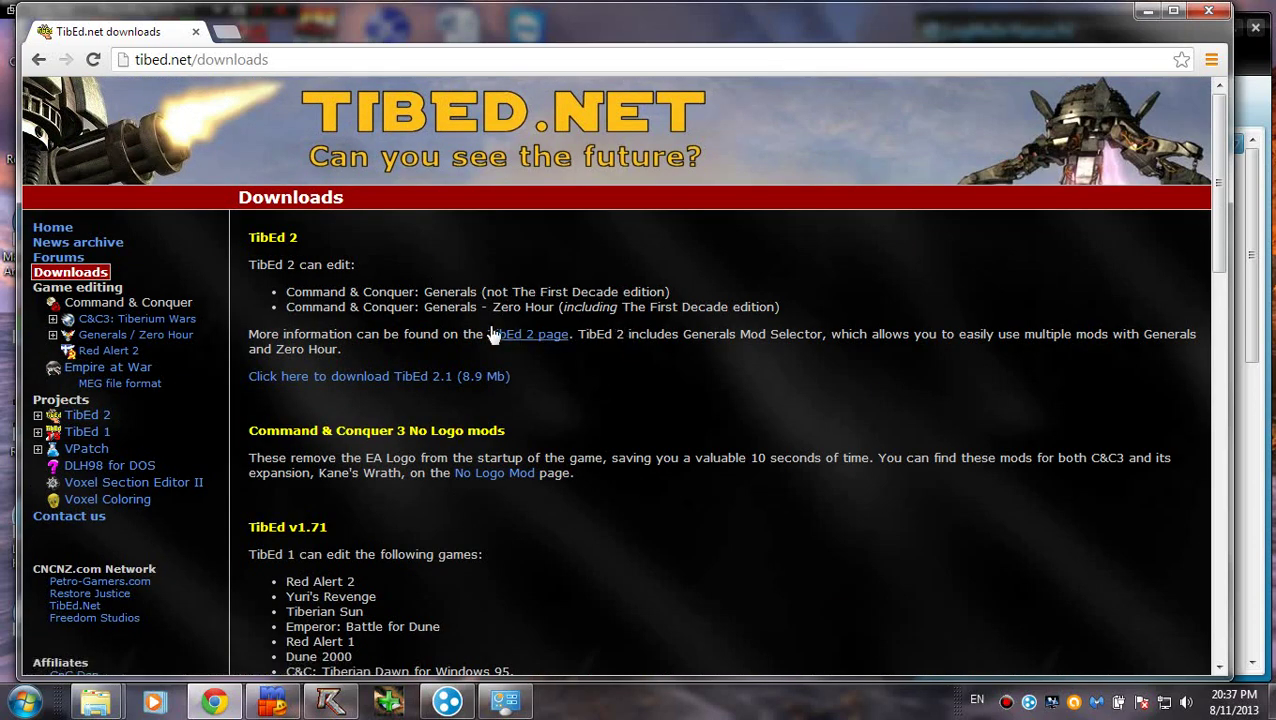
pyautogui.scroll(-3, 546, 396)
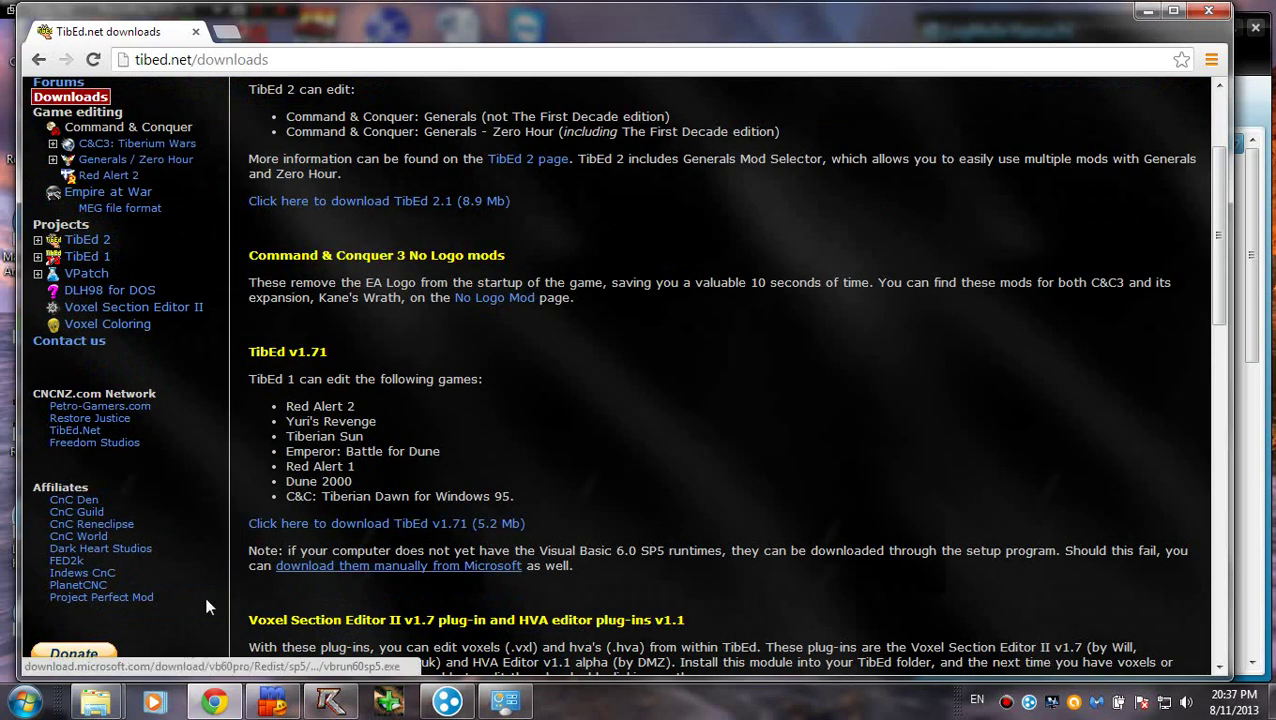
pyautogui.click(457, 526)
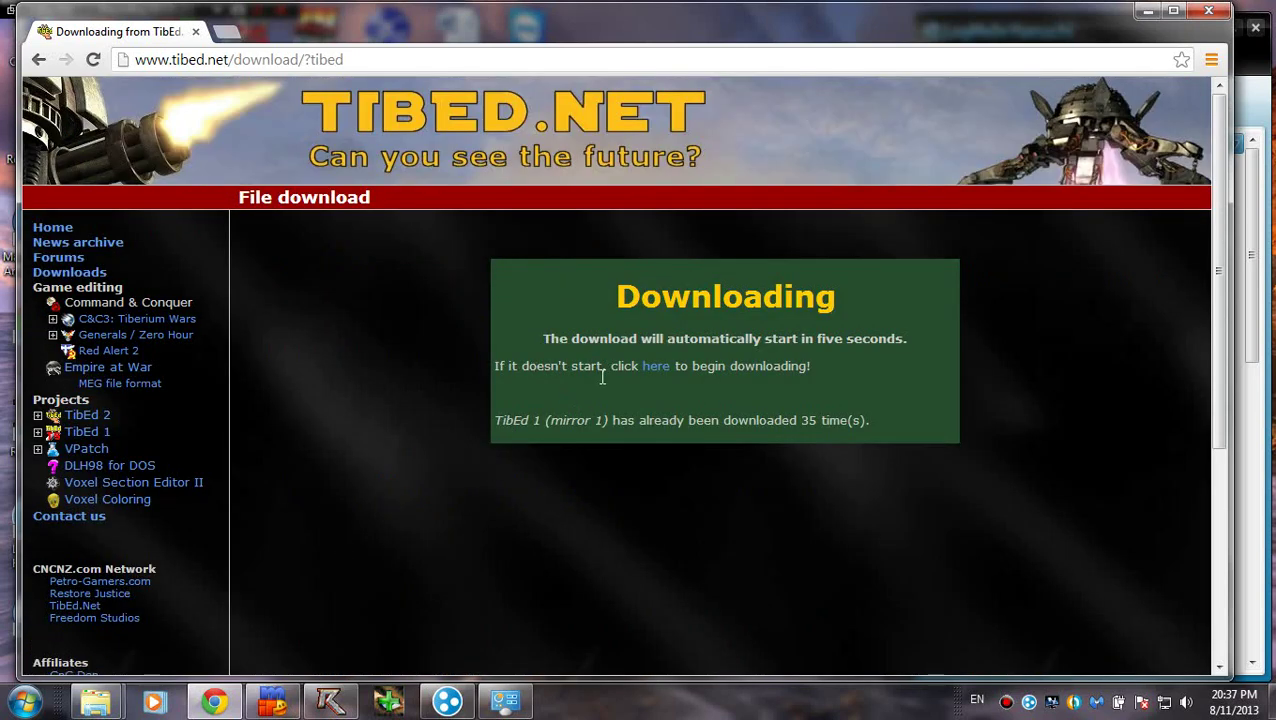
pyautogui.moveTo(526, 366); pyautogui.dragTo(744, 368)
pyautogui.click(790, 367)
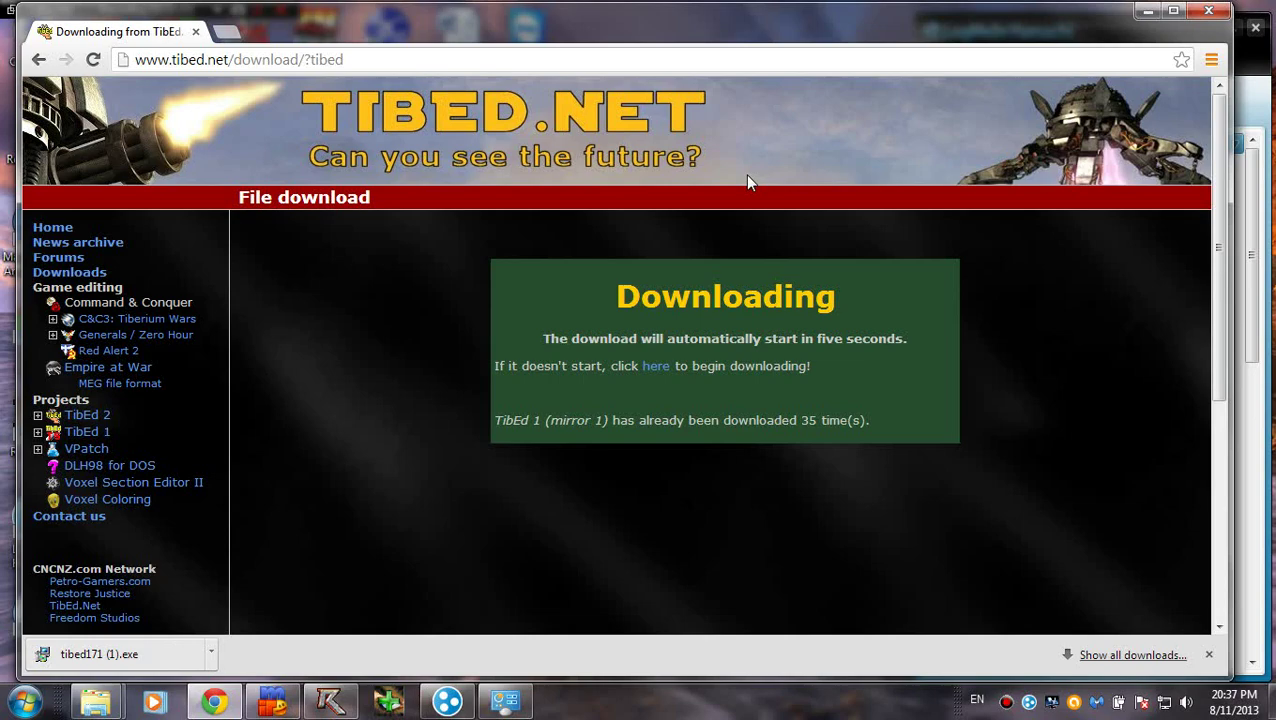
# Minimize the browser, bring up the TibEd(2) program folder and launch TibEd.exe.
pyautogui.click(1147, 11)
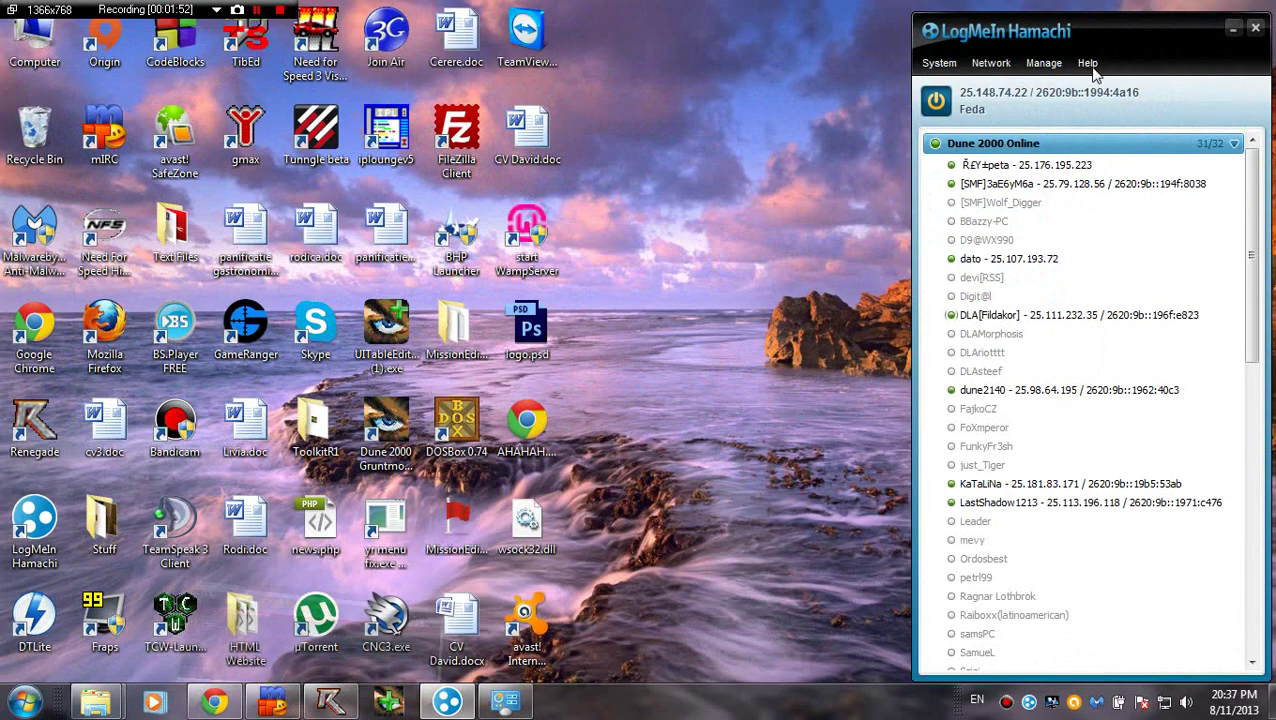
pyautogui.moveTo(97, 701)
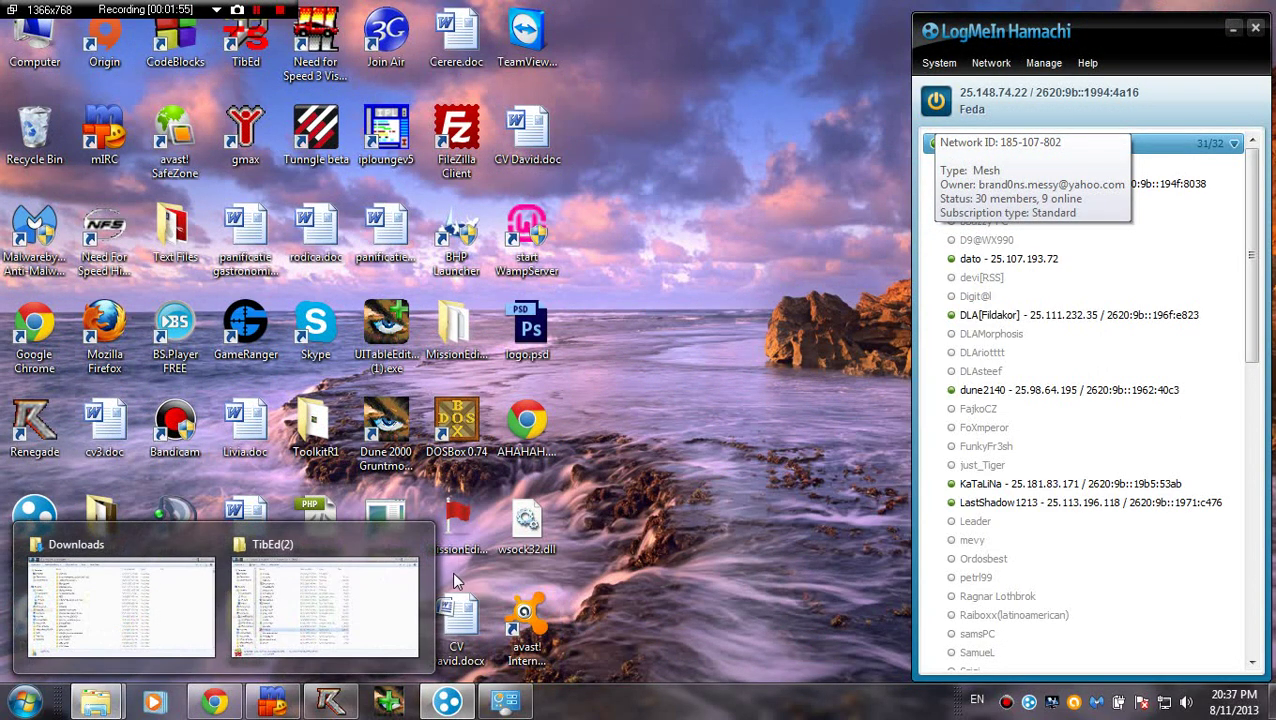
pyautogui.click(320, 605)
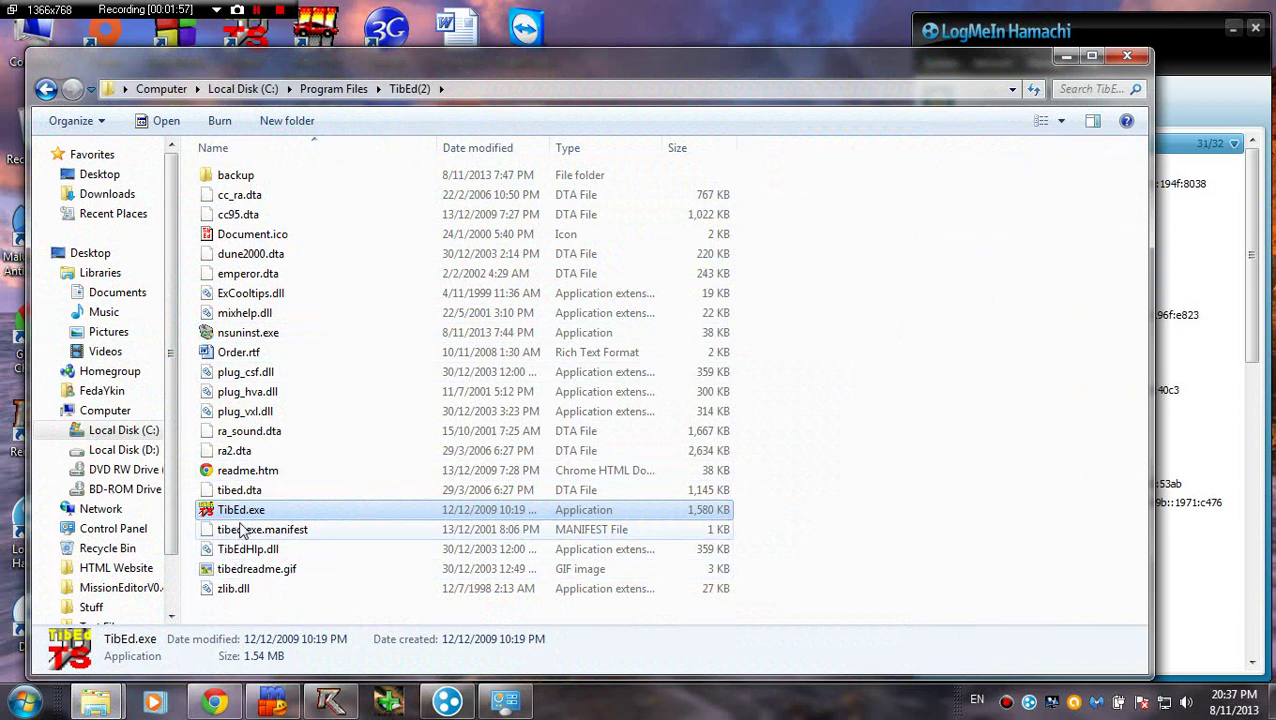
pyautogui.doubleClick(252, 511)
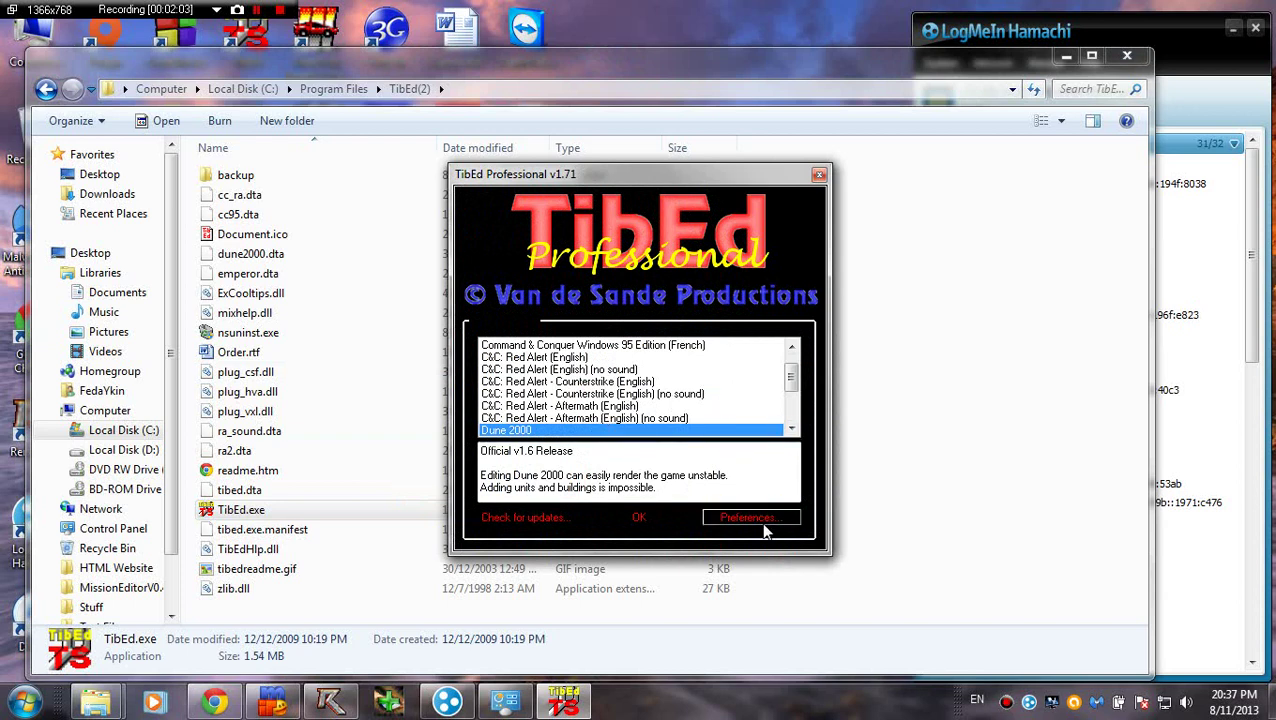
# Look through the list of supported games and select Dune 2000.
pyautogui.moveTo(791, 384); pyautogui.dragTo(567, 376)
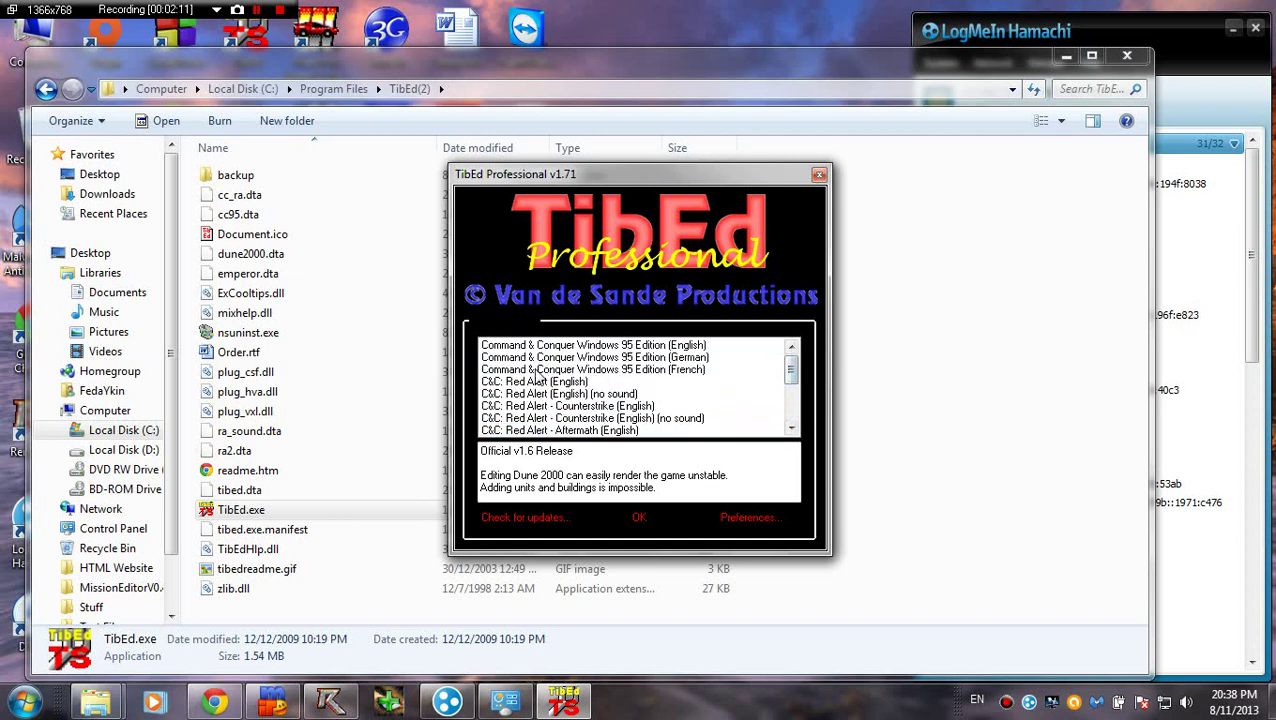
pyautogui.moveTo(787, 380); pyautogui.dragTo(754, 430)
pyautogui.moveTo(790, 386); pyautogui.dragTo(593, 400)
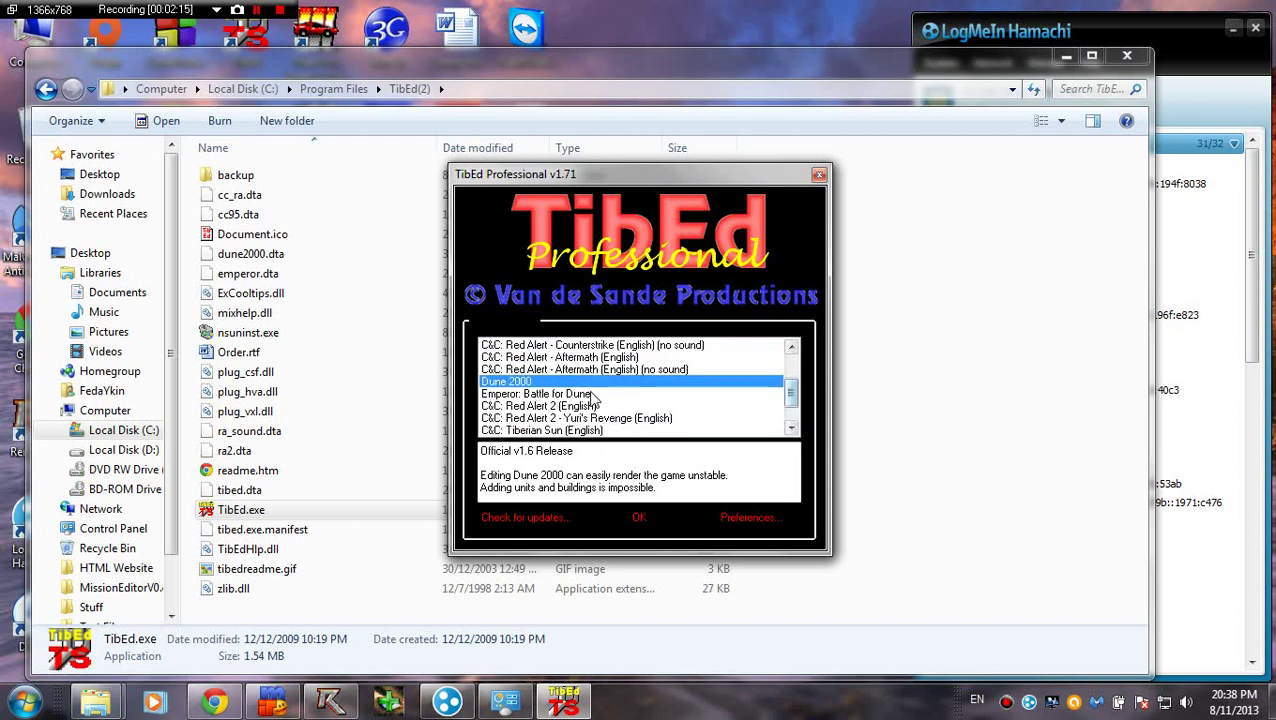
pyautogui.click(527, 393)
pyautogui.click(528, 382)
# Check the Dune 2000 game directory in the TibEd preferences and accept the settings.
pyautogui.click(751, 518)
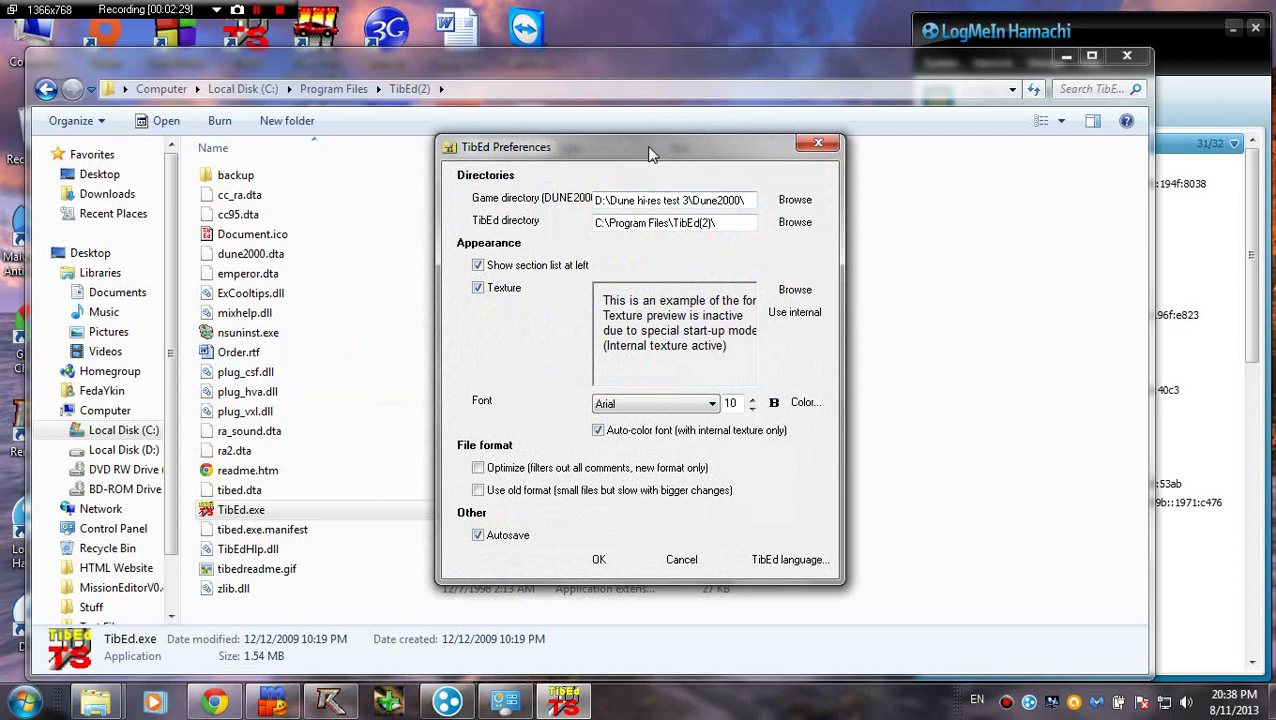
pyautogui.moveTo(650, 153); pyautogui.dragTo(469, 176)
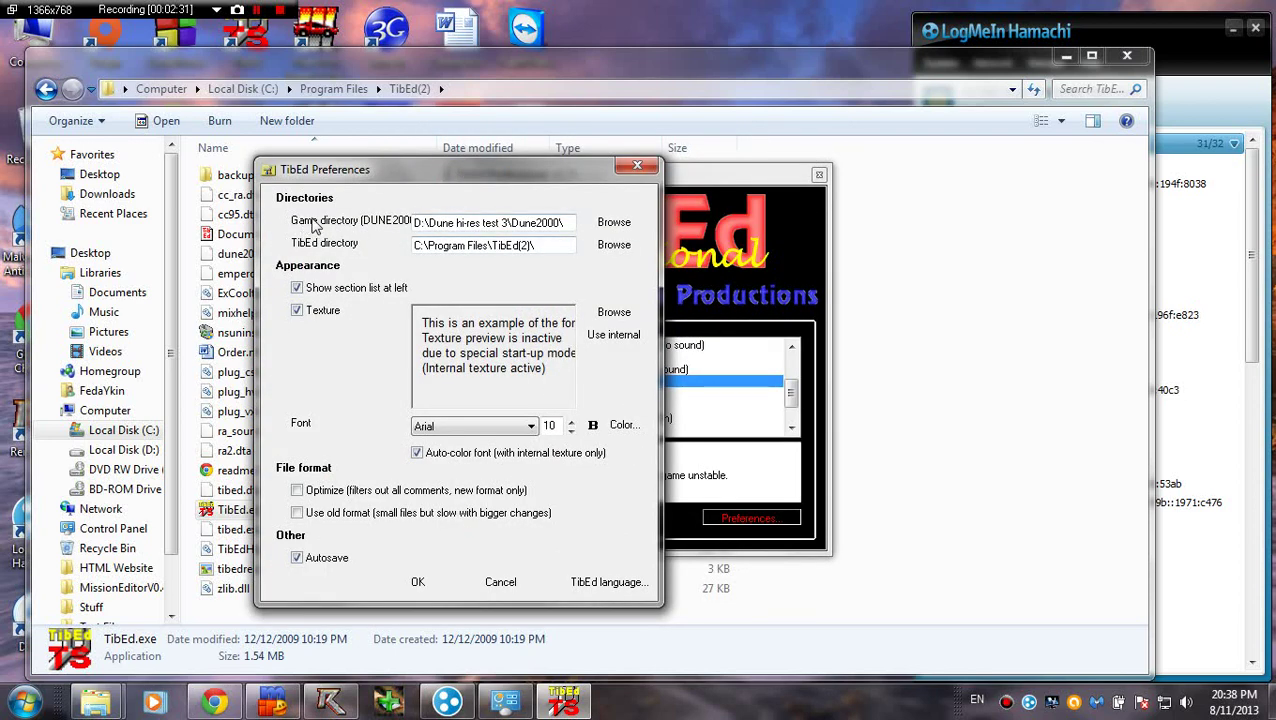
pyautogui.moveTo(570, 222); pyautogui.dragTo(413, 222)
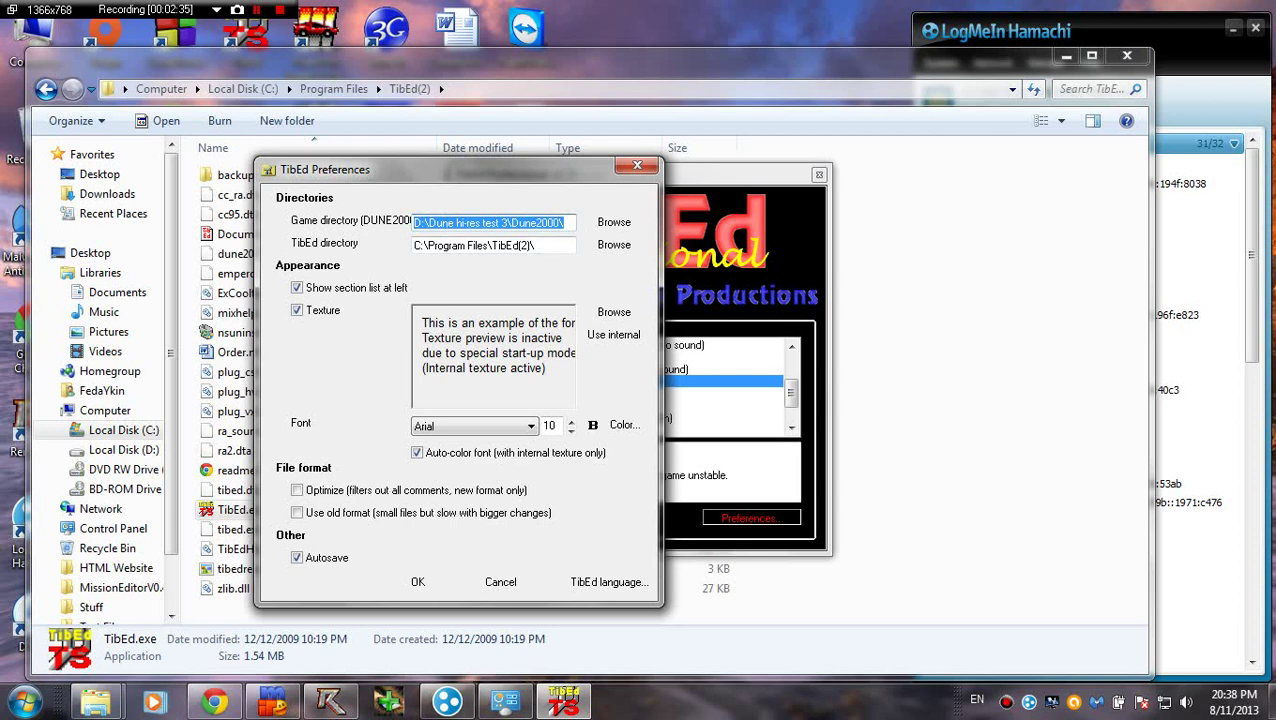
pyautogui.moveTo(566, 222); pyautogui.dragTo(413, 222)
pyautogui.click(564, 222)
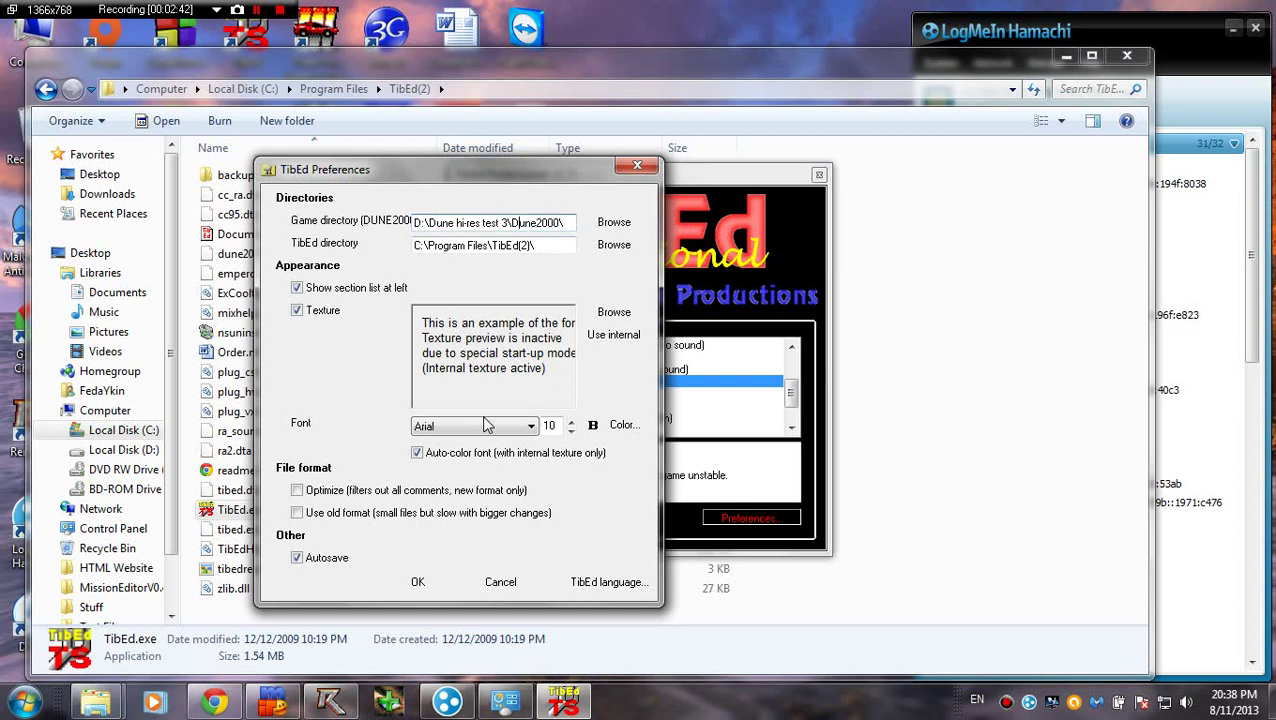
pyautogui.moveTo(564, 222); pyautogui.dragTo(406, 222)
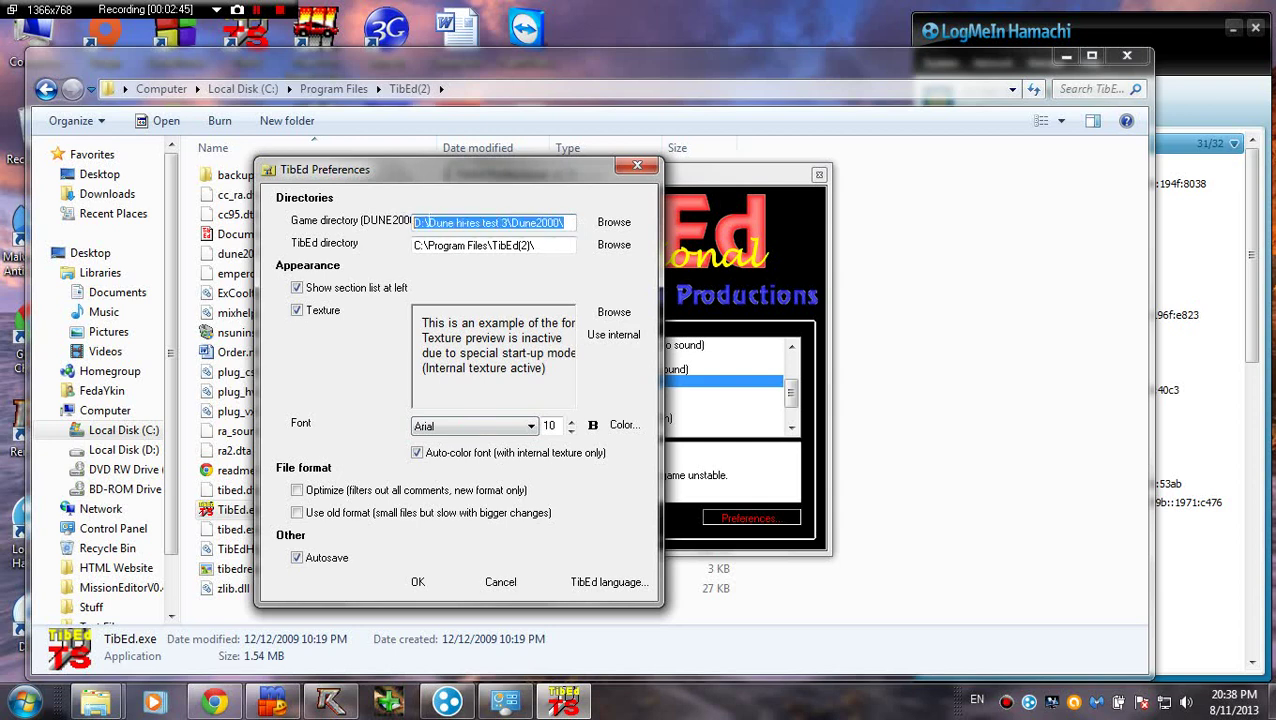
pyautogui.click(484, 223)
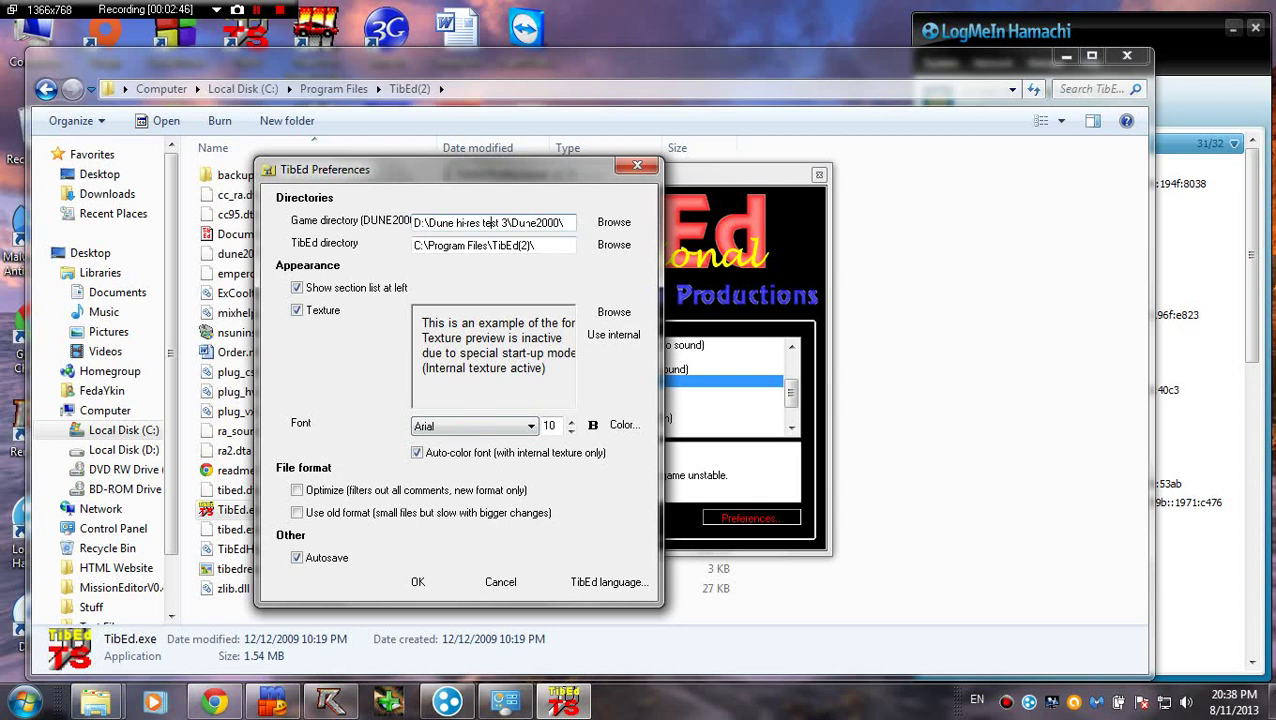
pyautogui.click(431, 583)
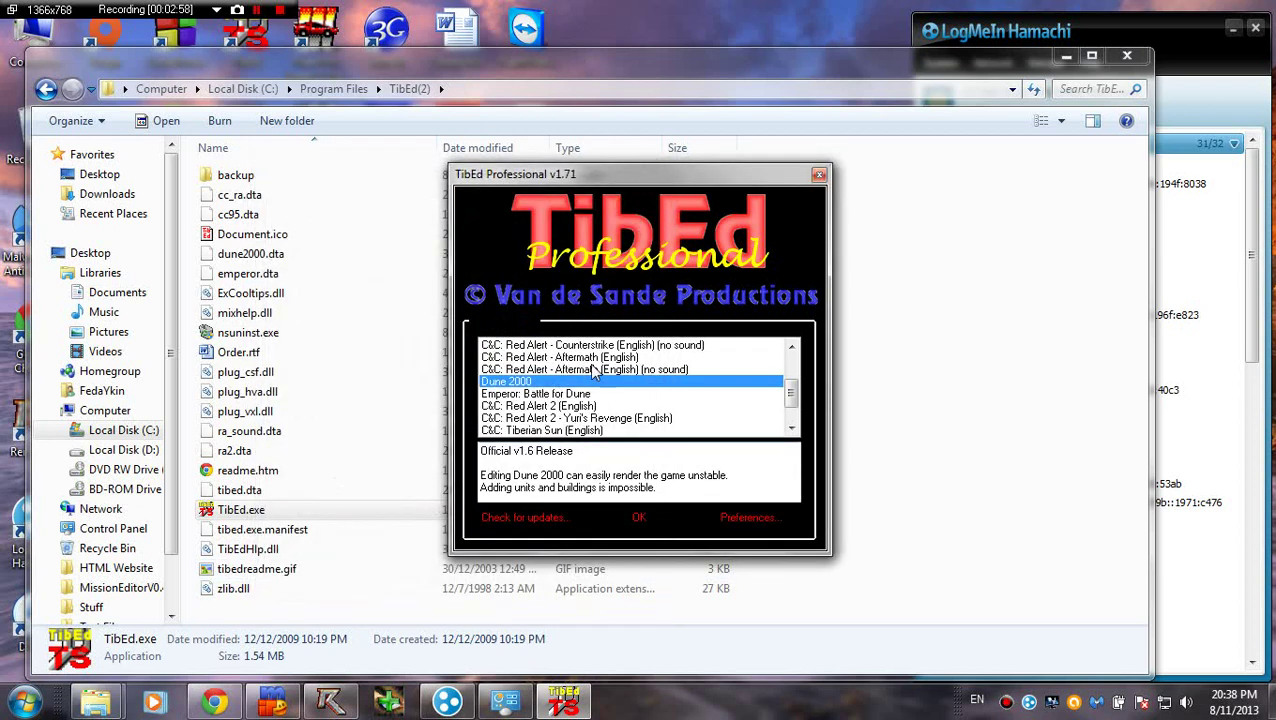
# Start the editor for Dune 2000 and acknowledge the editor notes.
pyautogui.click(640, 520)
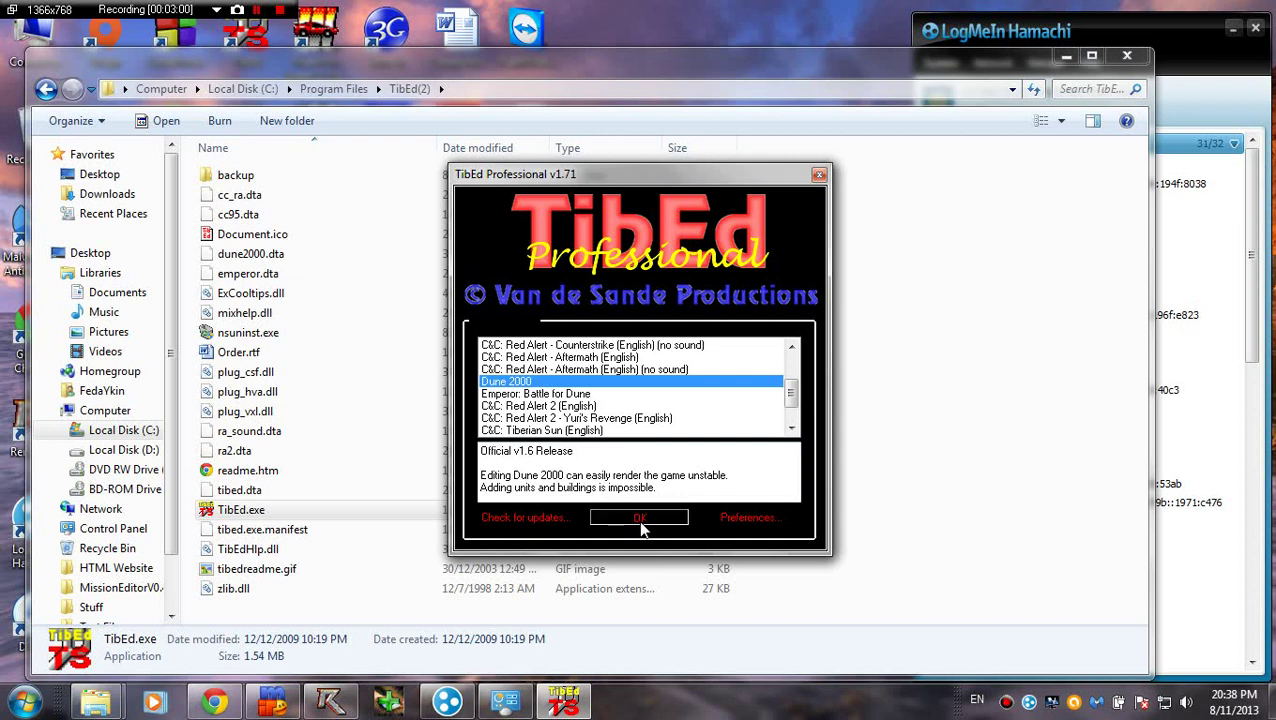
pyautogui.moveTo(540, 276); pyautogui.dragTo(329, 239)
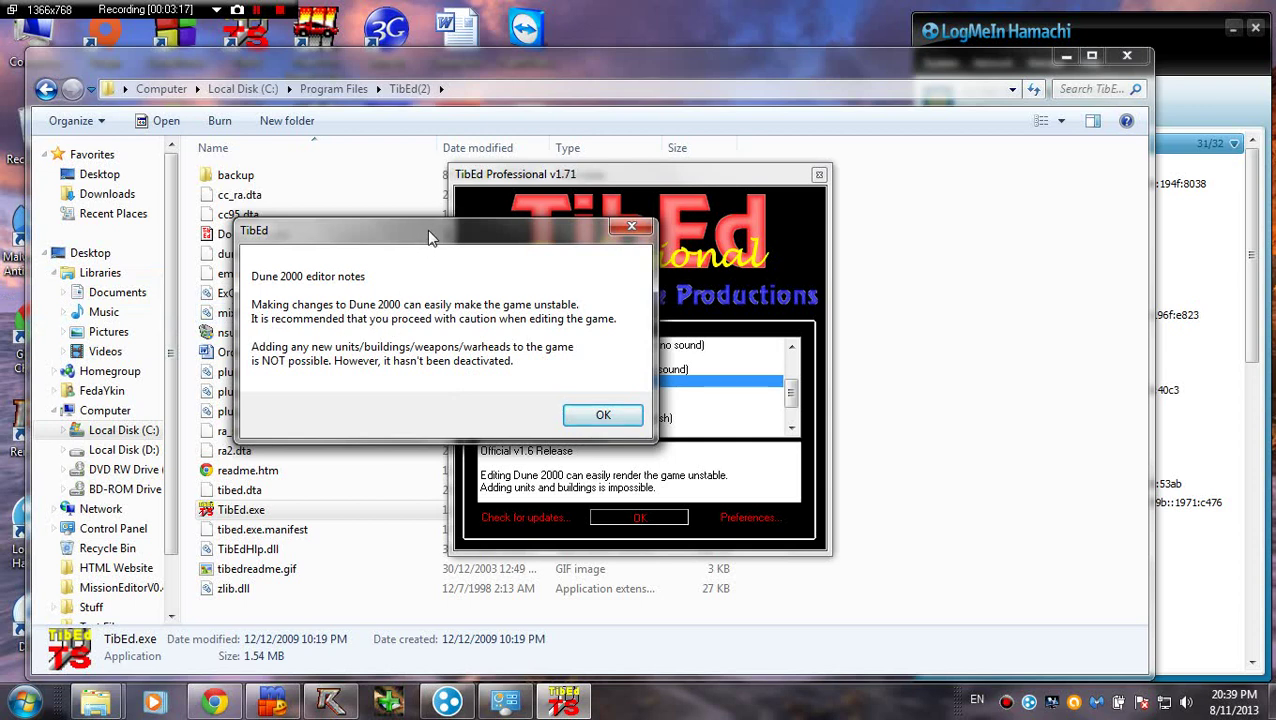
pyautogui.moveTo(427, 229); pyautogui.dragTo(456, 324)
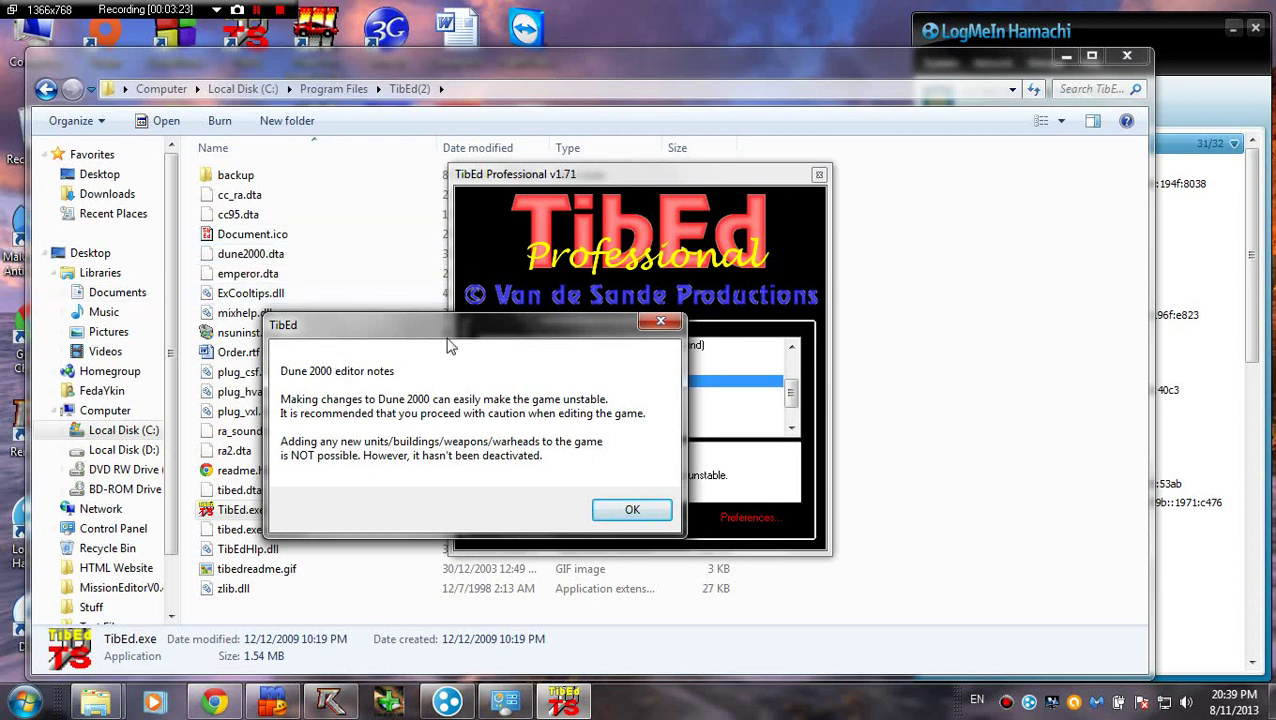
pyautogui.moveTo(528, 334); pyautogui.dragTo(463, 235)
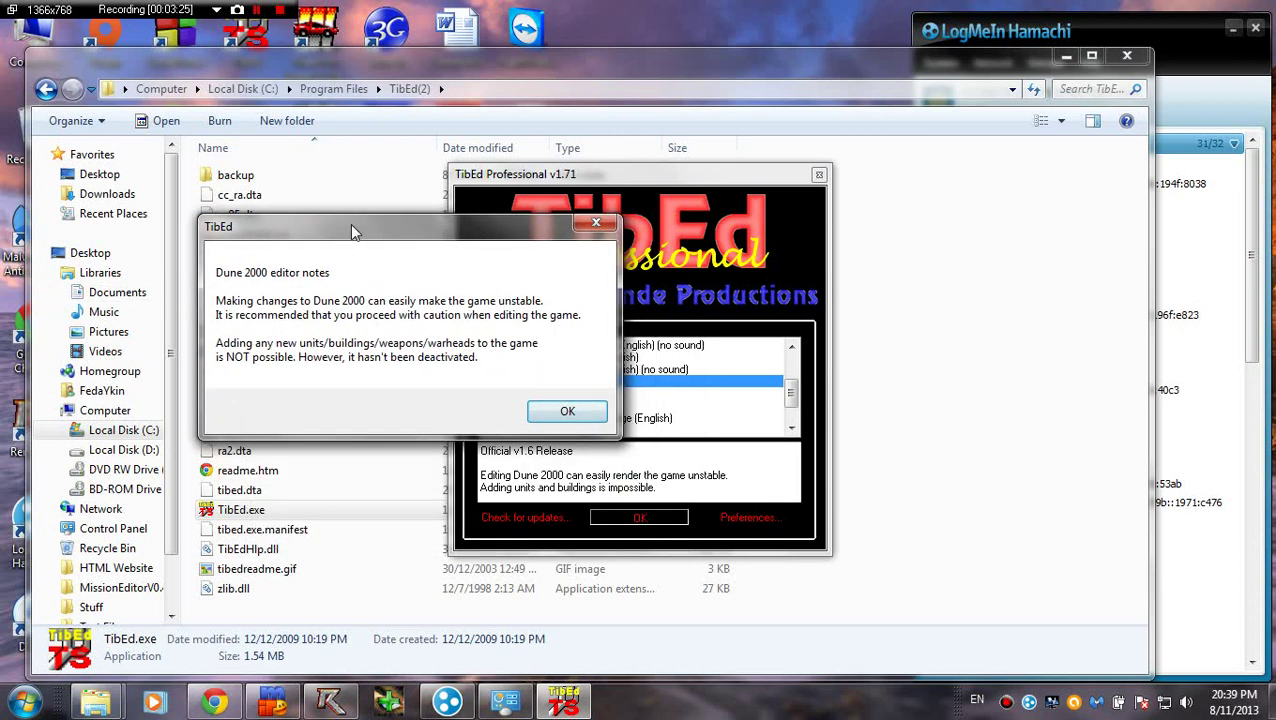
pyautogui.moveTo(350, 223); pyautogui.dragTo(338, 258)
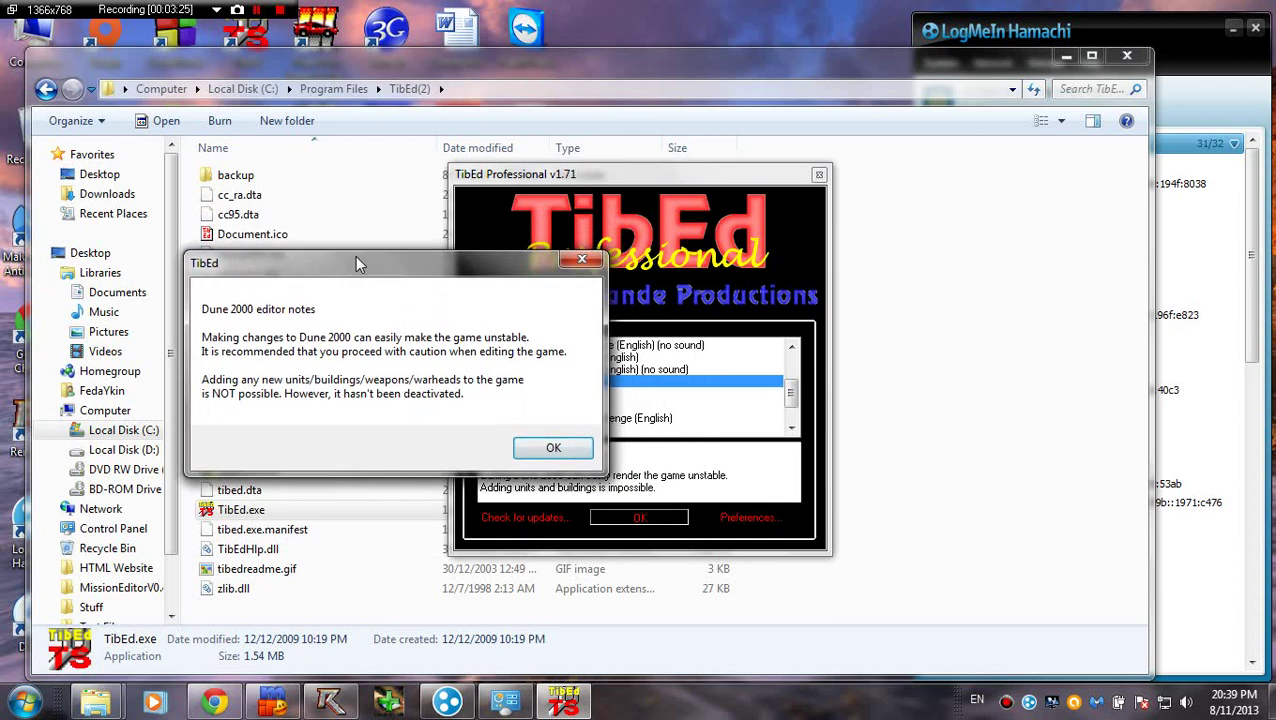
pyautogui.click(556, 448)
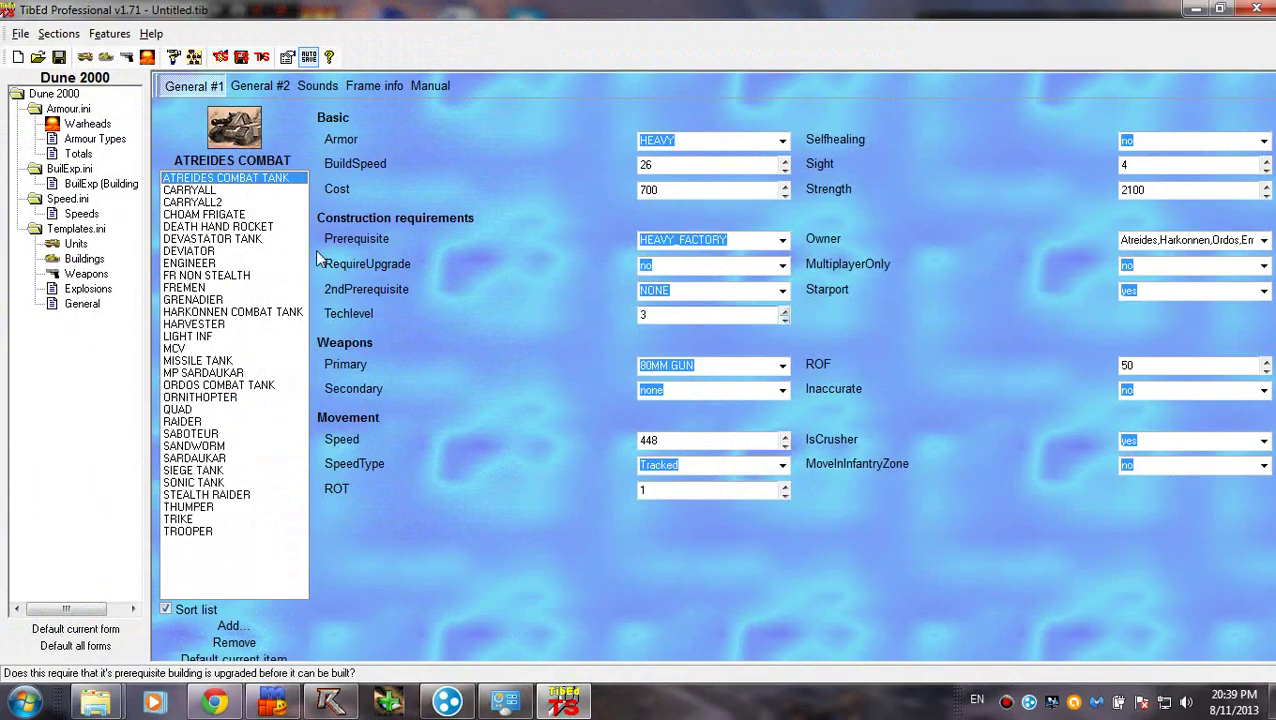
# Examine the general properties of several units, including the Fremen, Atreides Combat Tank, Trike and Harkonnen Combat Tank.
pyautogui.click(195, 190)
pyautogui.click(232, 288)
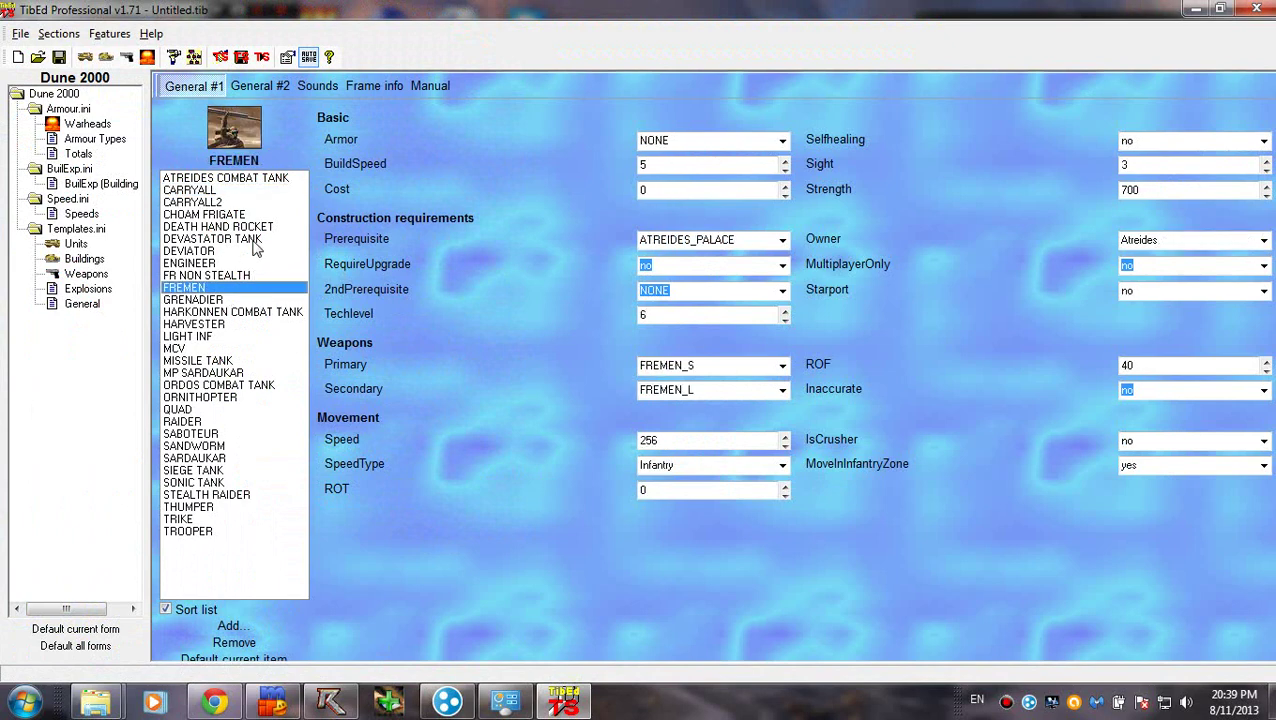
pyautogui.click(253, 240)
pyautogui.click(255, 190)
pyautogui.click(256, 178)
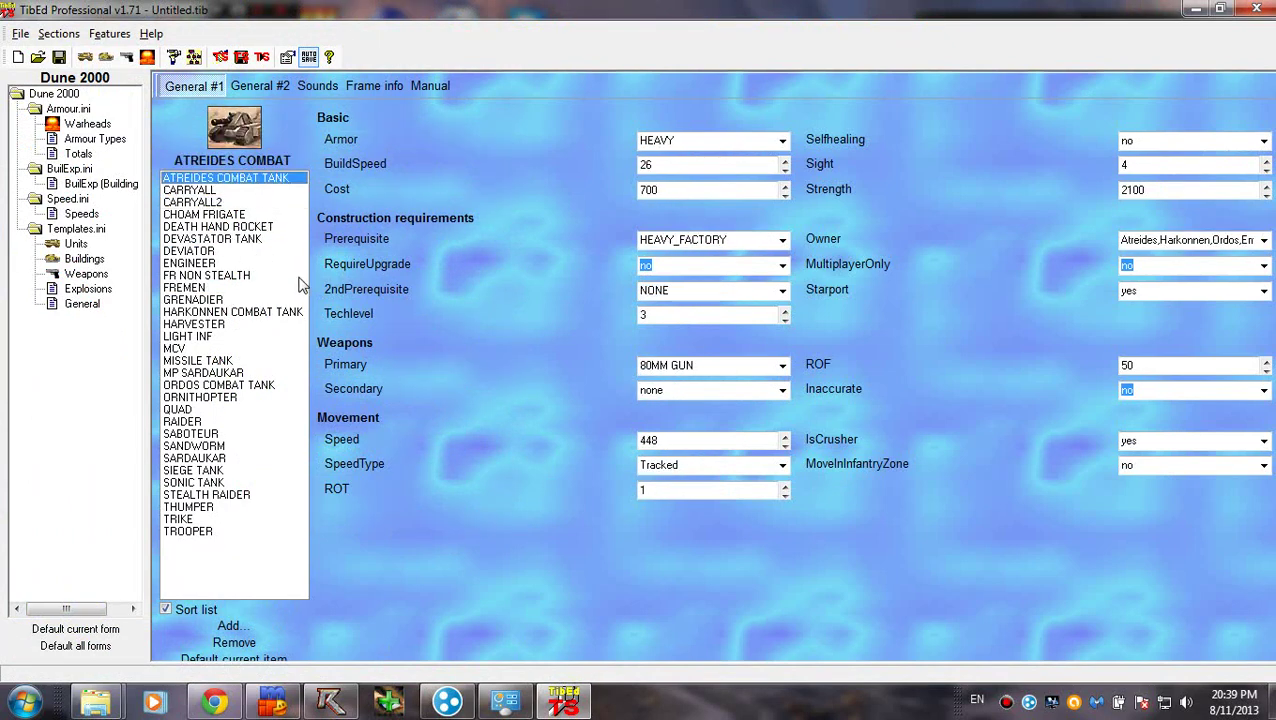
pyautogui.click(246, 289)
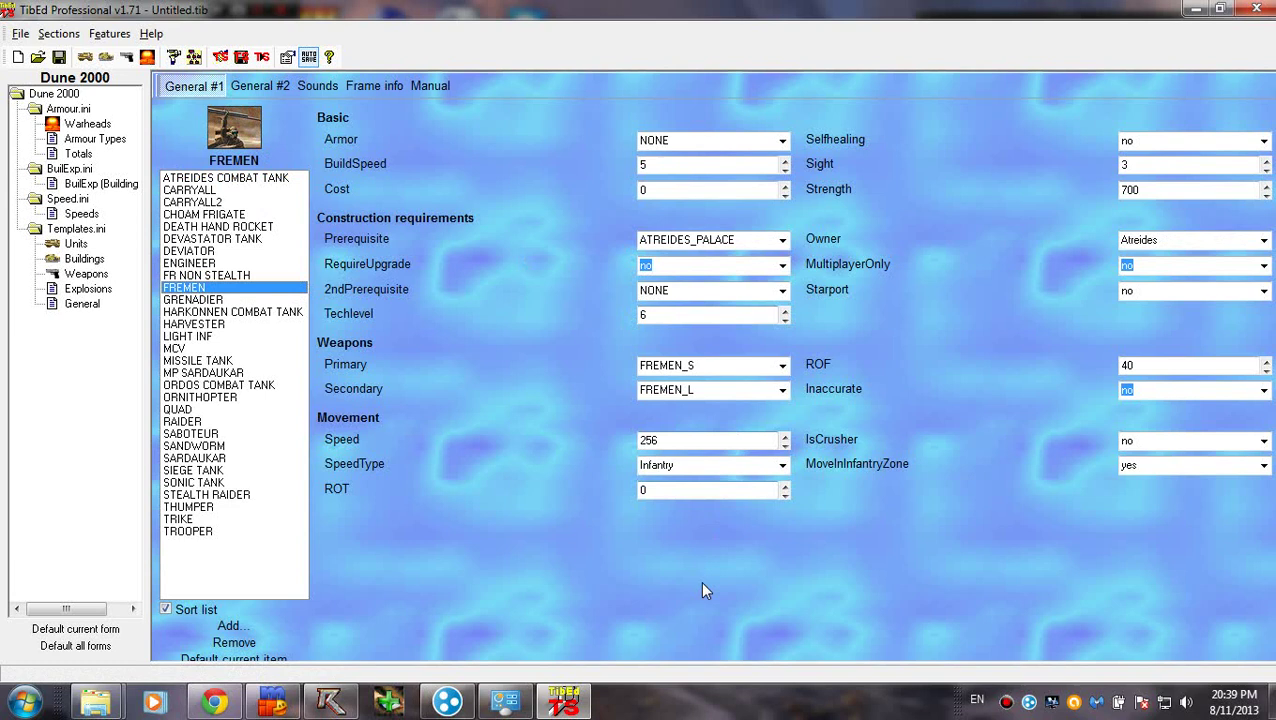
pyautogui.click(190, 372)
pyautogui.click(195, 470)
pyautogui.click(200, 519)
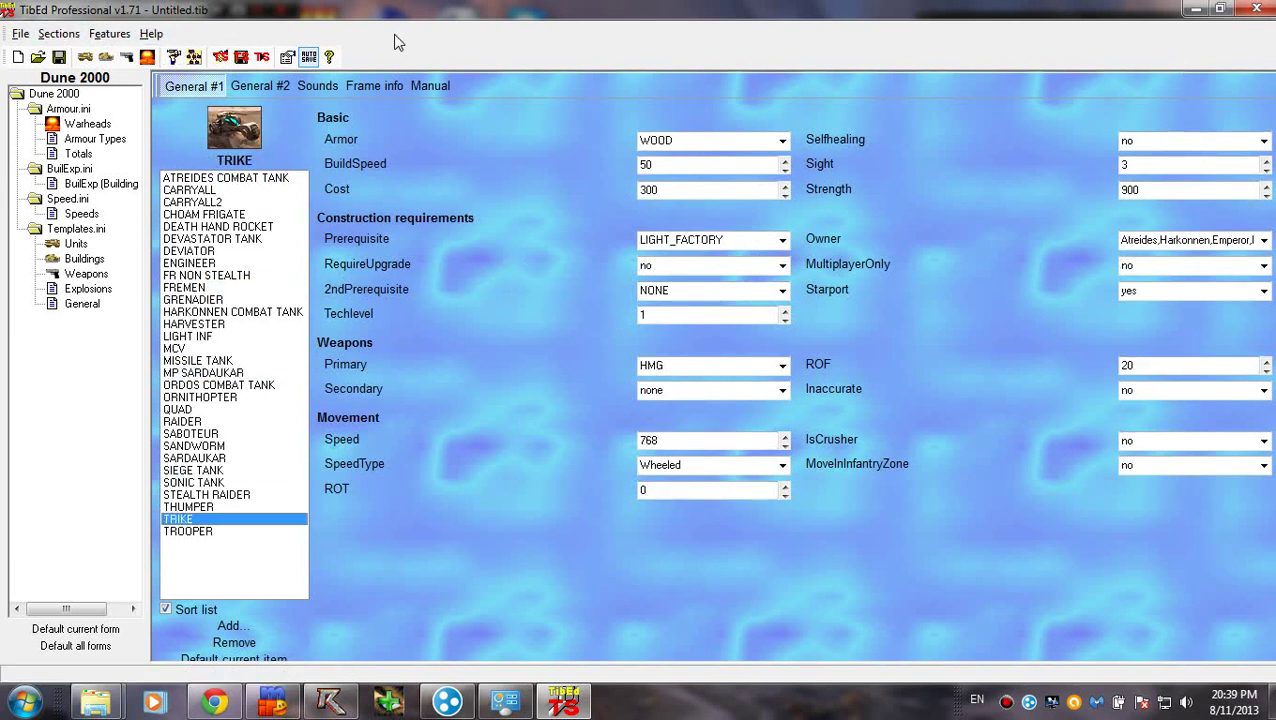
pyautogui.click(298, 337)
pyautogui.click(280, 312)
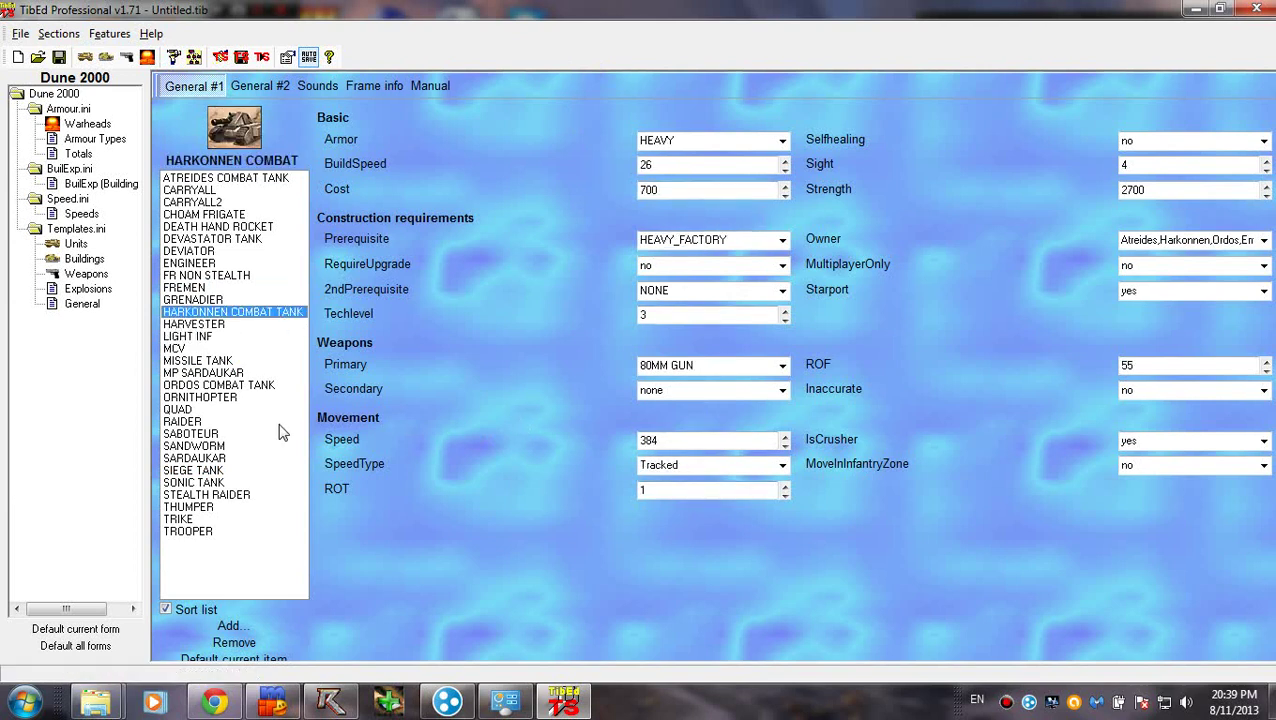
# Review the Atreides Combat Tank's general properties and go through the Armour.ini, BuilExp.ini, Speed.ini and Templates.ini groups.
pyautogui.click(205, 459)
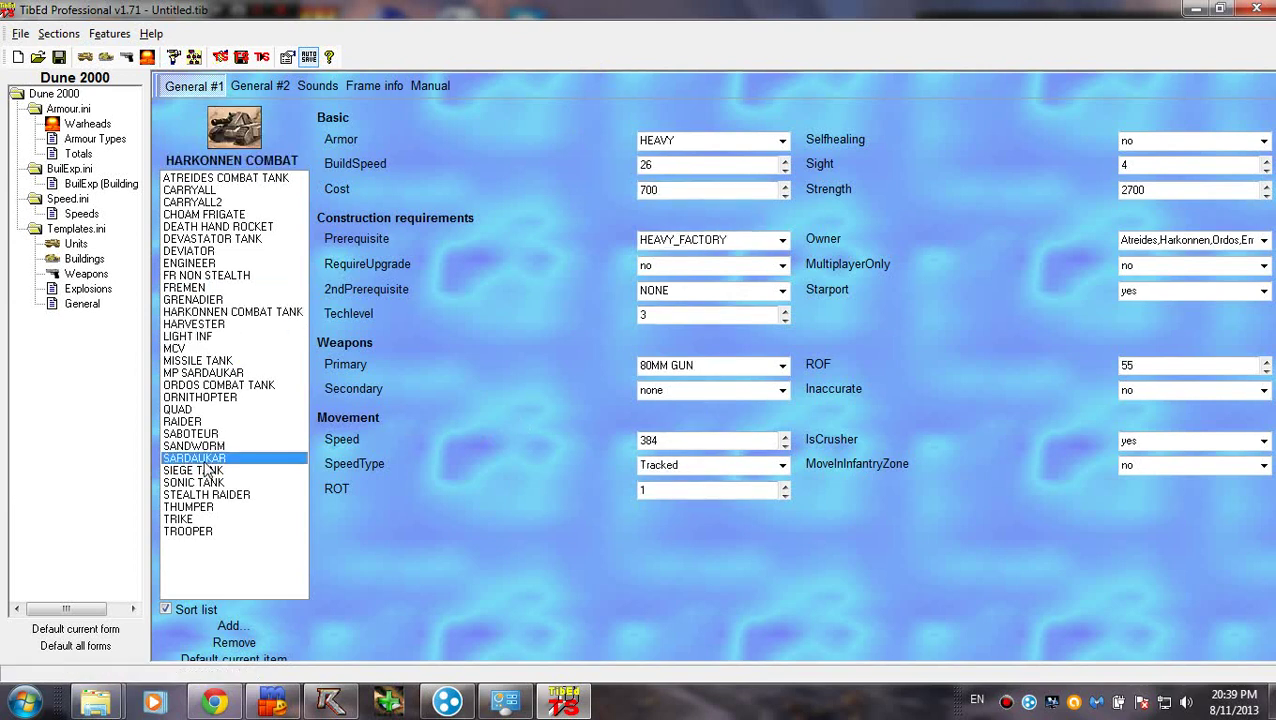
pyautogui.click(232, 180)
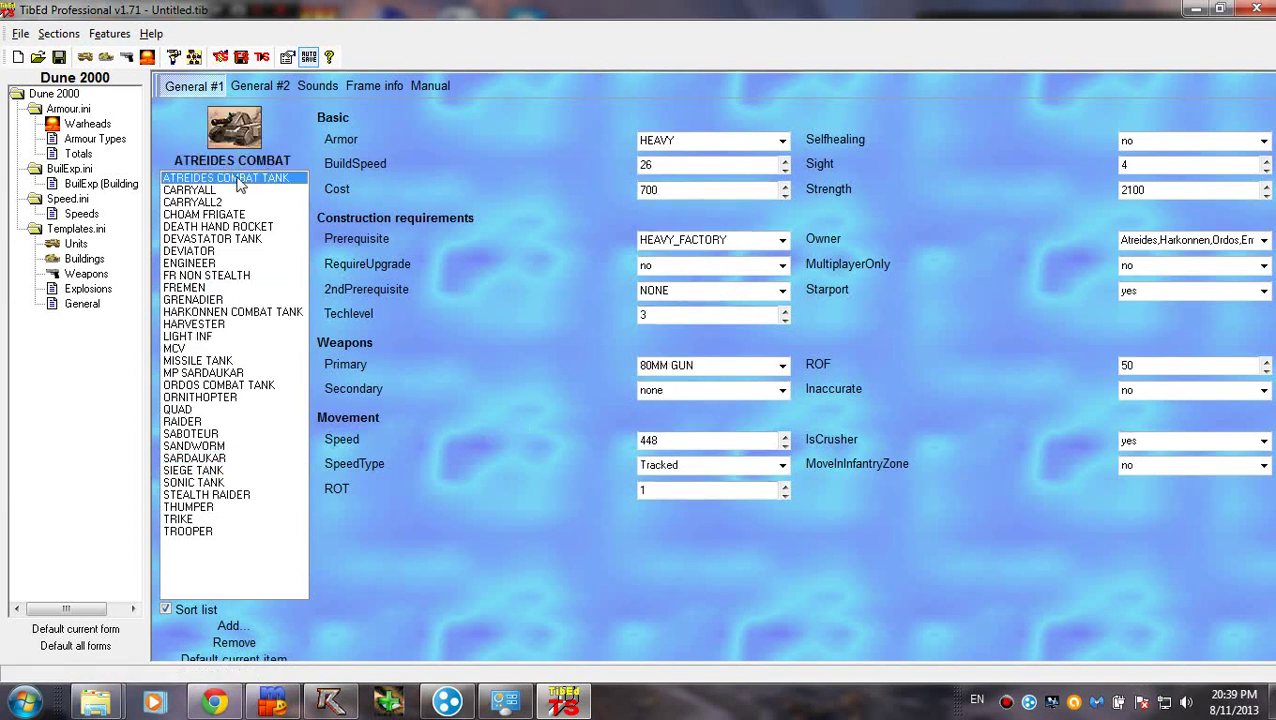
pyautogui.click(67, 113)
pyautogui.click(81, 170)
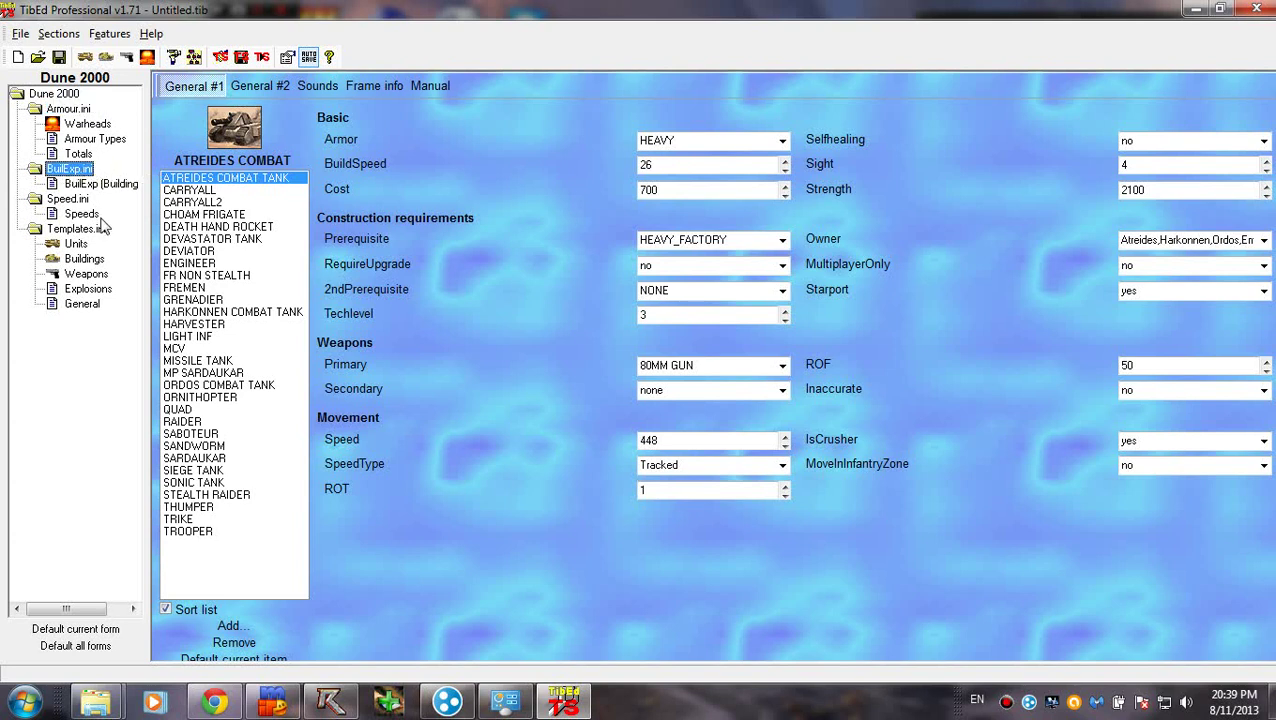
pyautogui.click(80, 202)
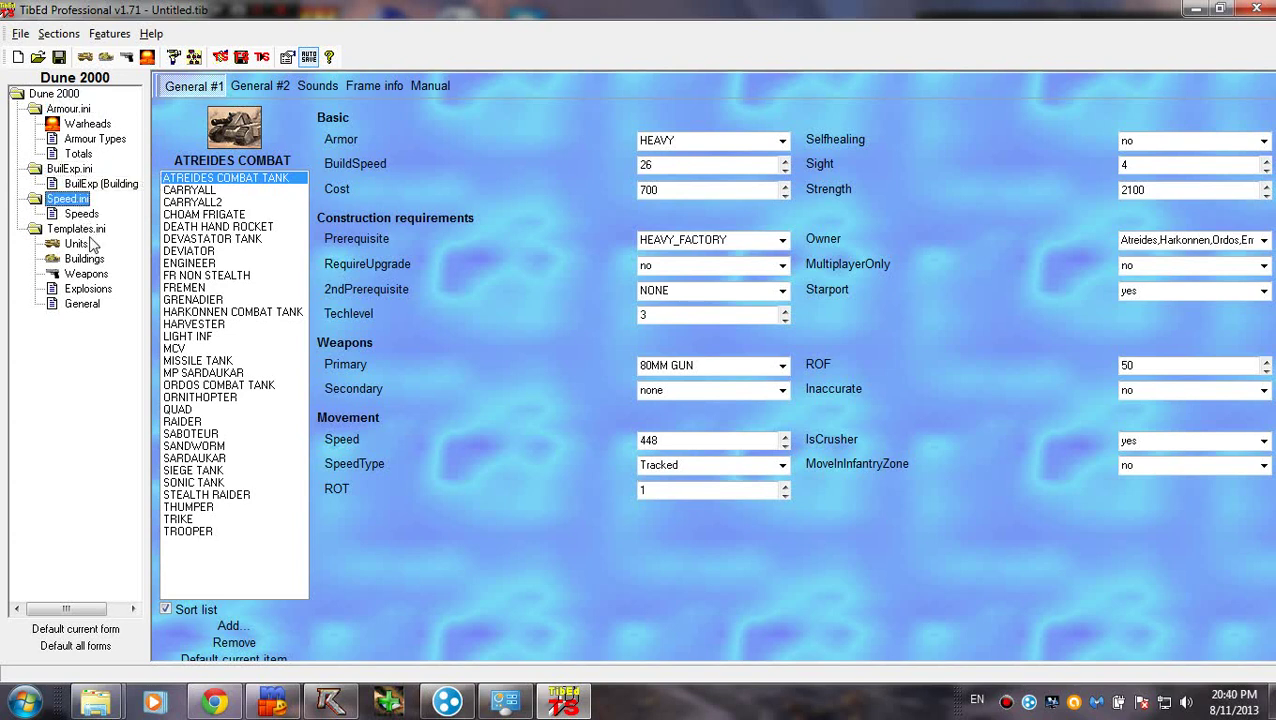
pyautogui.click(101, 229)
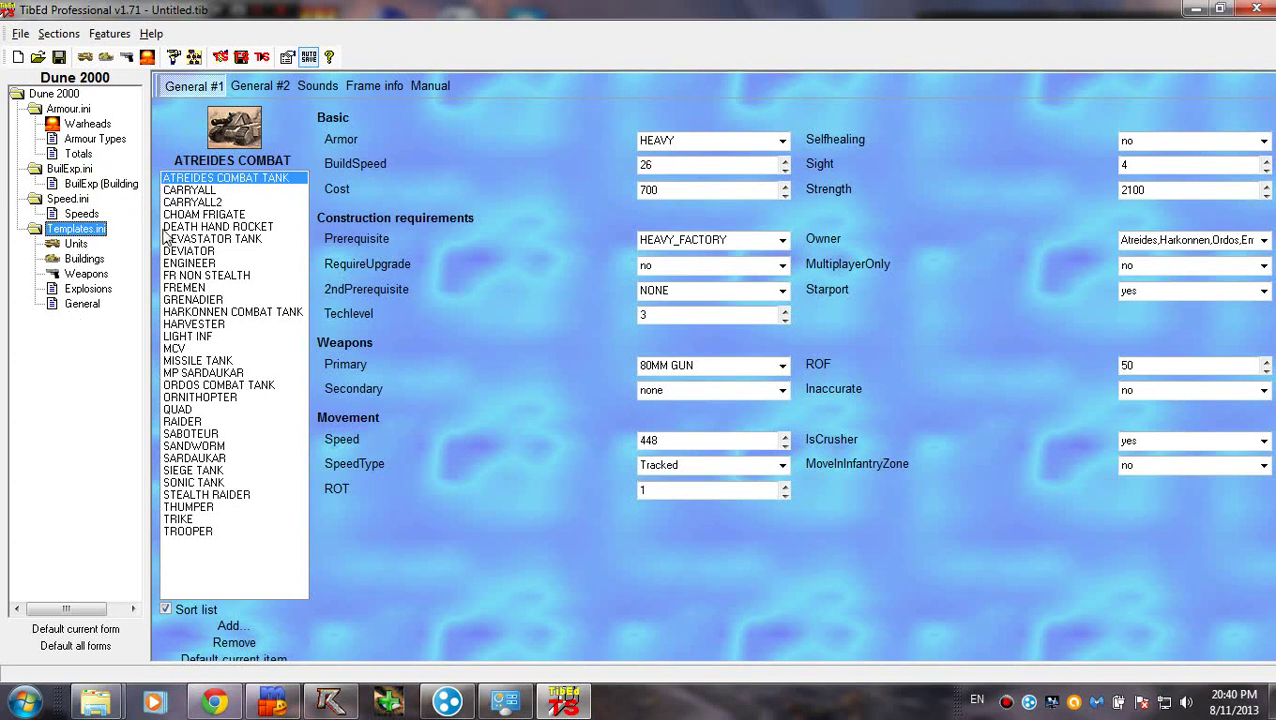
# Examine the general properties of further units, including the Devastator Tank, Ornithopter, Raider and Ordos Combat Tank.
pyautogui.click(77, 245)
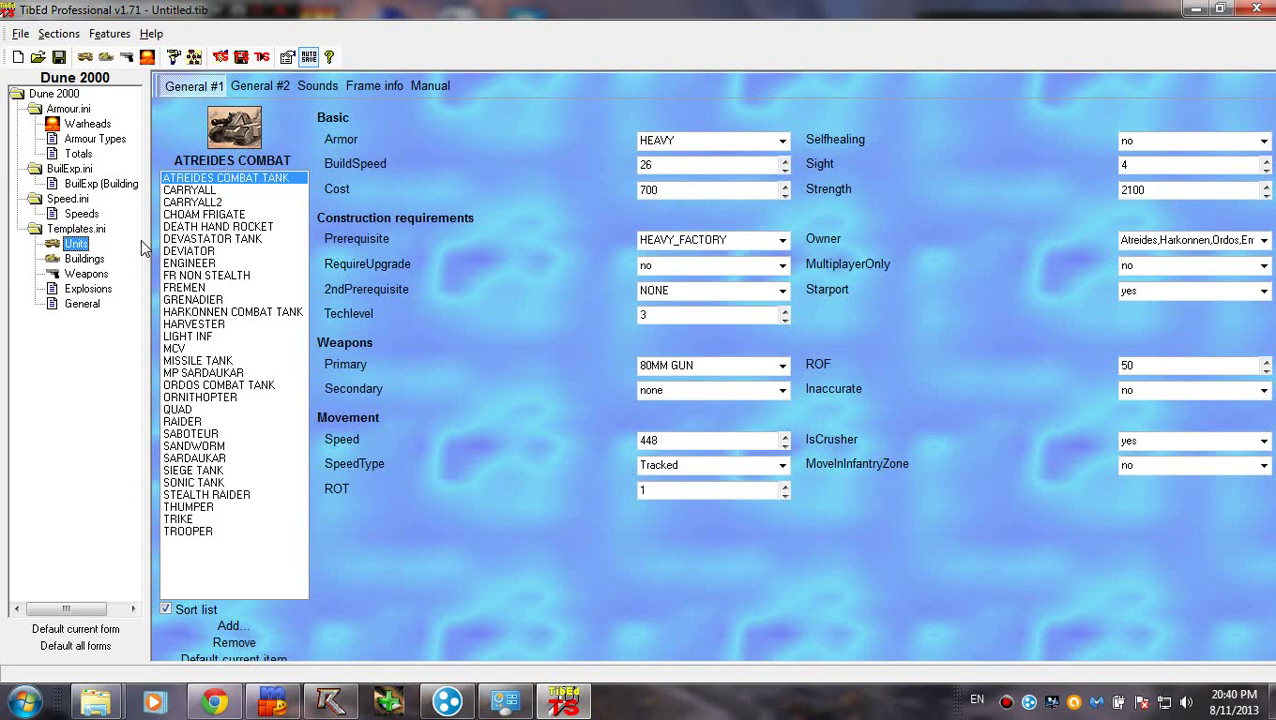
pyautogui.click(240, 248)
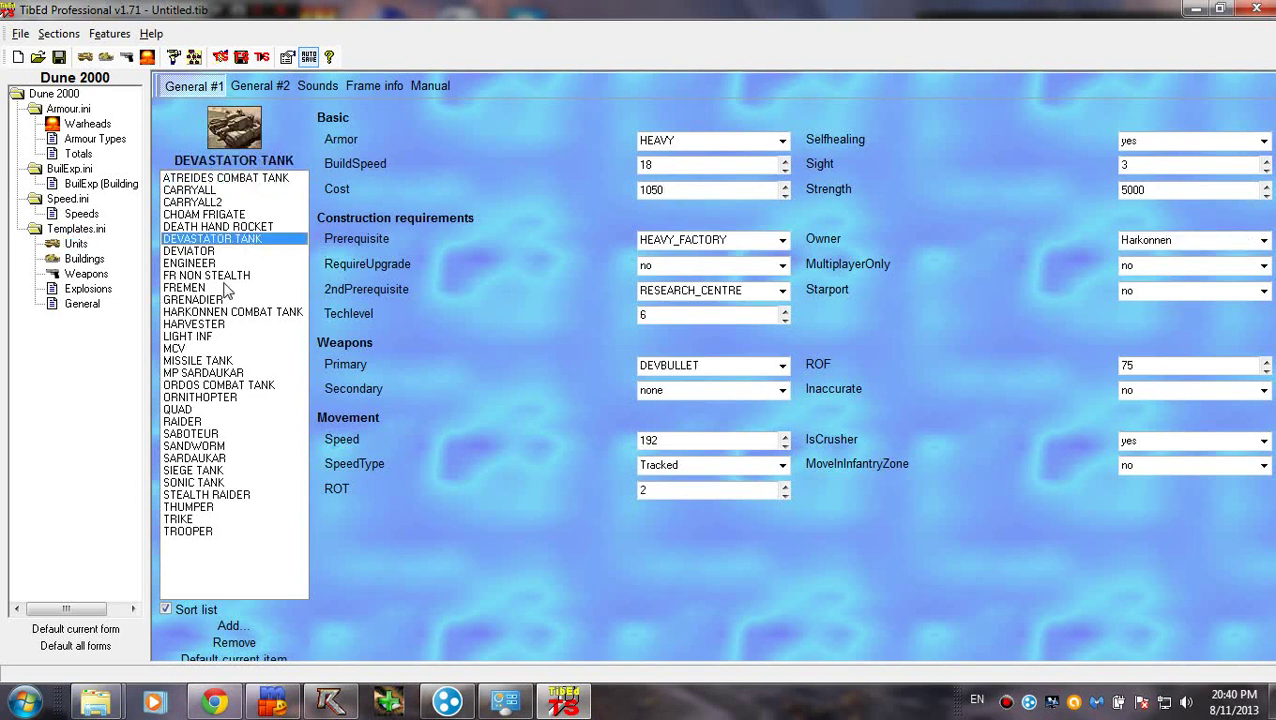
pyautogui.click(195, 287)
pyautogui.click(222, 337)
pyautogui.click(197, 446)
pyautogui.click(212, 386)
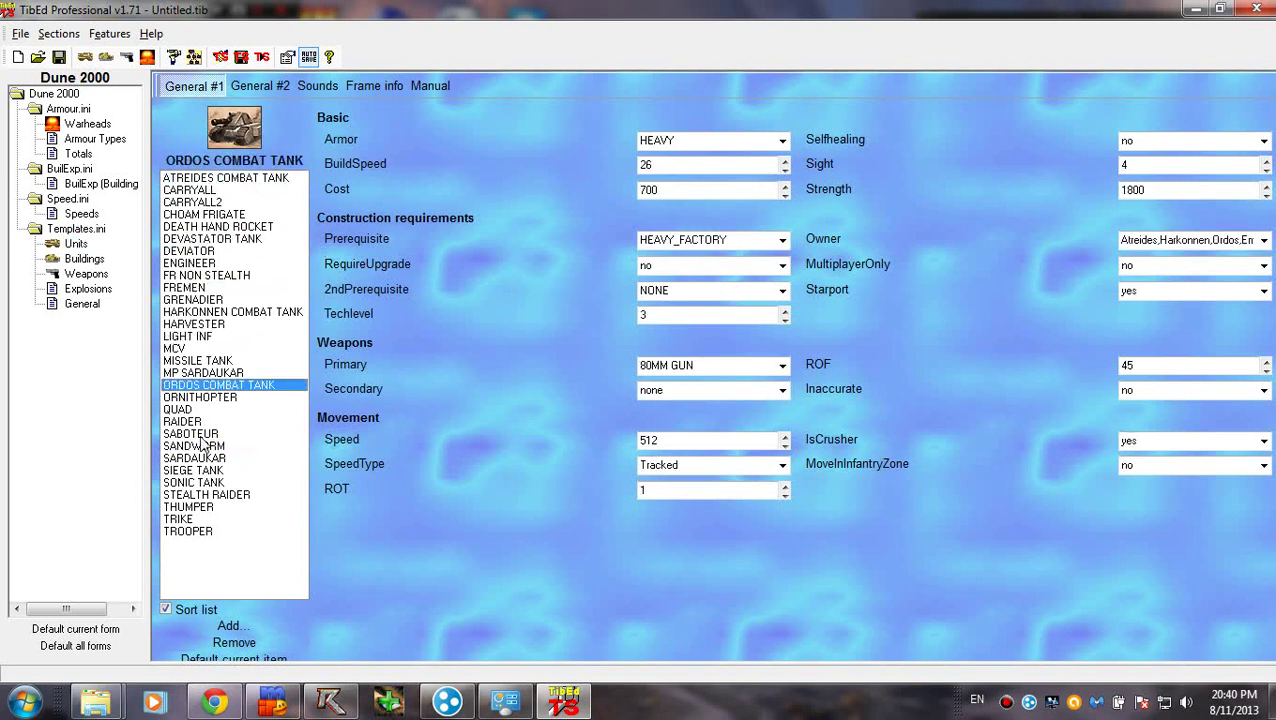
pyautogui.click(208, 434)
pyautogui.click(246, 398)
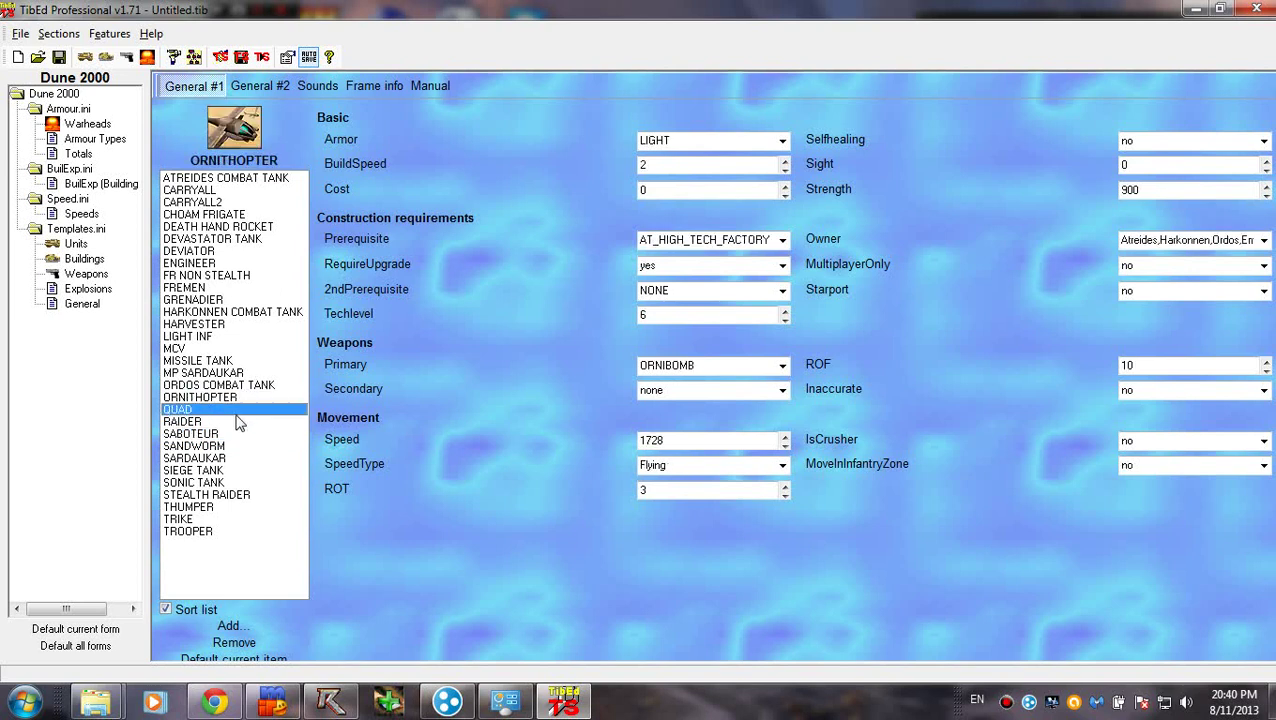
pyautogui.click(238, 410)
pyautogui.click(226, 458)
pyautogui.click(226, 471)
pyautogui.click(210, 422)
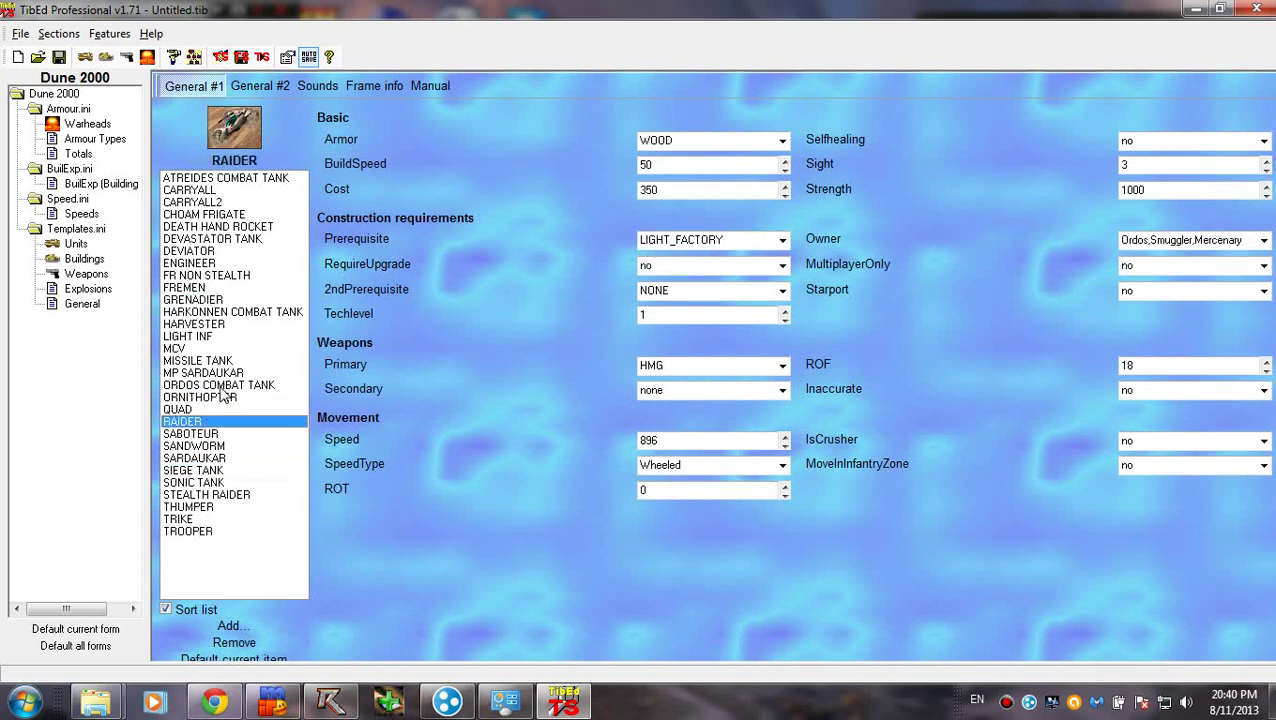
pyautogui.click(222, 386)
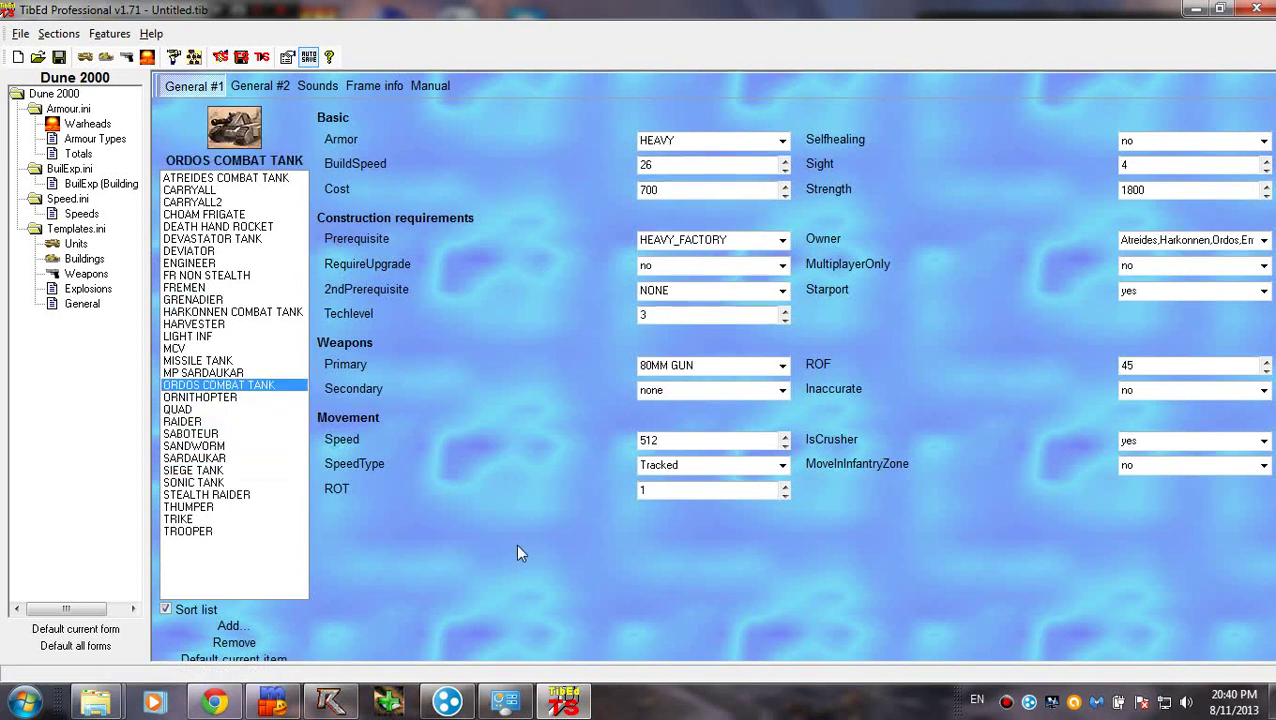
# Examine the building settings of the Atreides Barracks, Atreides Refinery and Harkonnen Repair Pad.
pyautogui.click(84, 259)
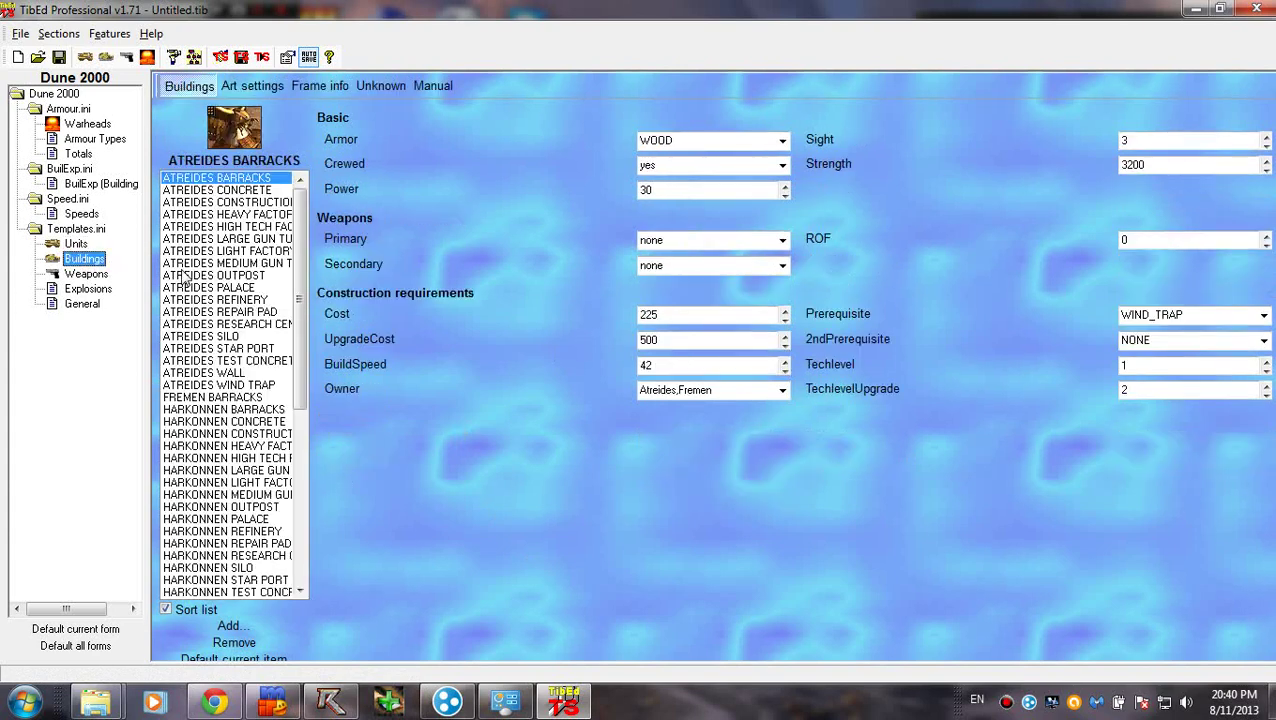
pyautogui.click(250, 299)
pyautogui.moveTo(298, 300); pyautogui.dragTo(298, 472)
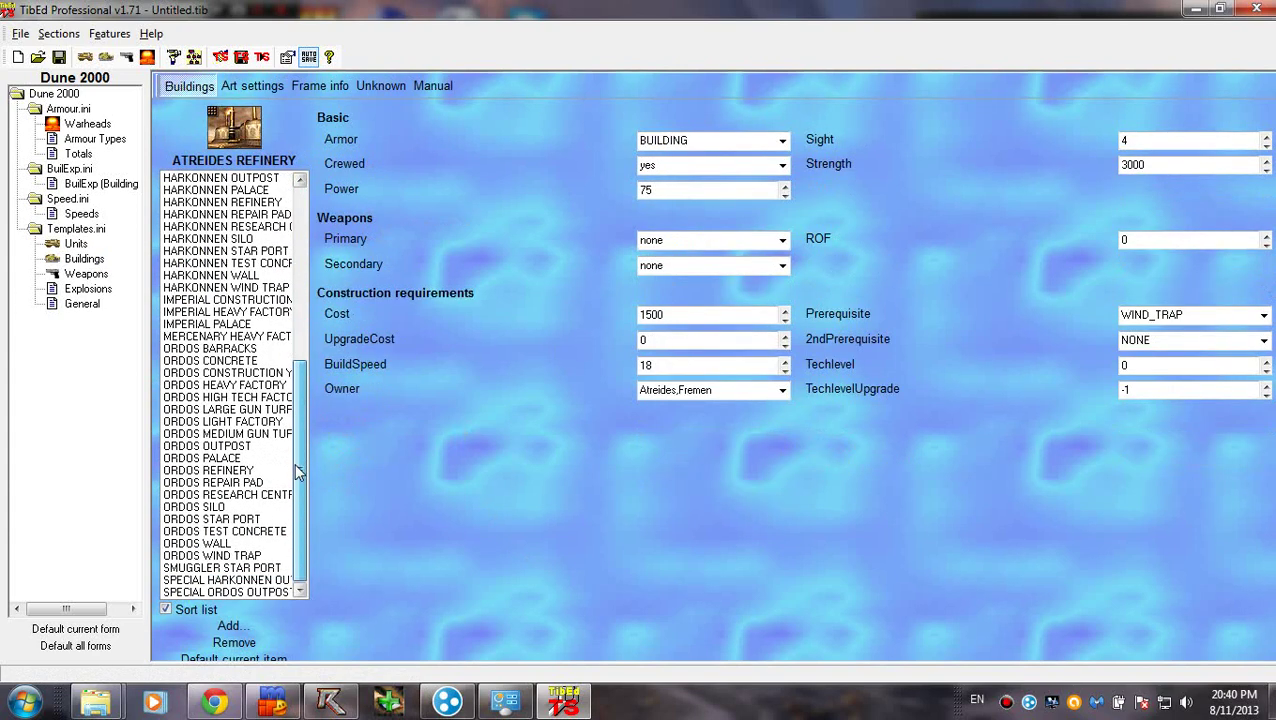
pyautogui.moveTo(220, 226); pyautogui.dragTo(240, 276)
pyautogui.click(225, 214)
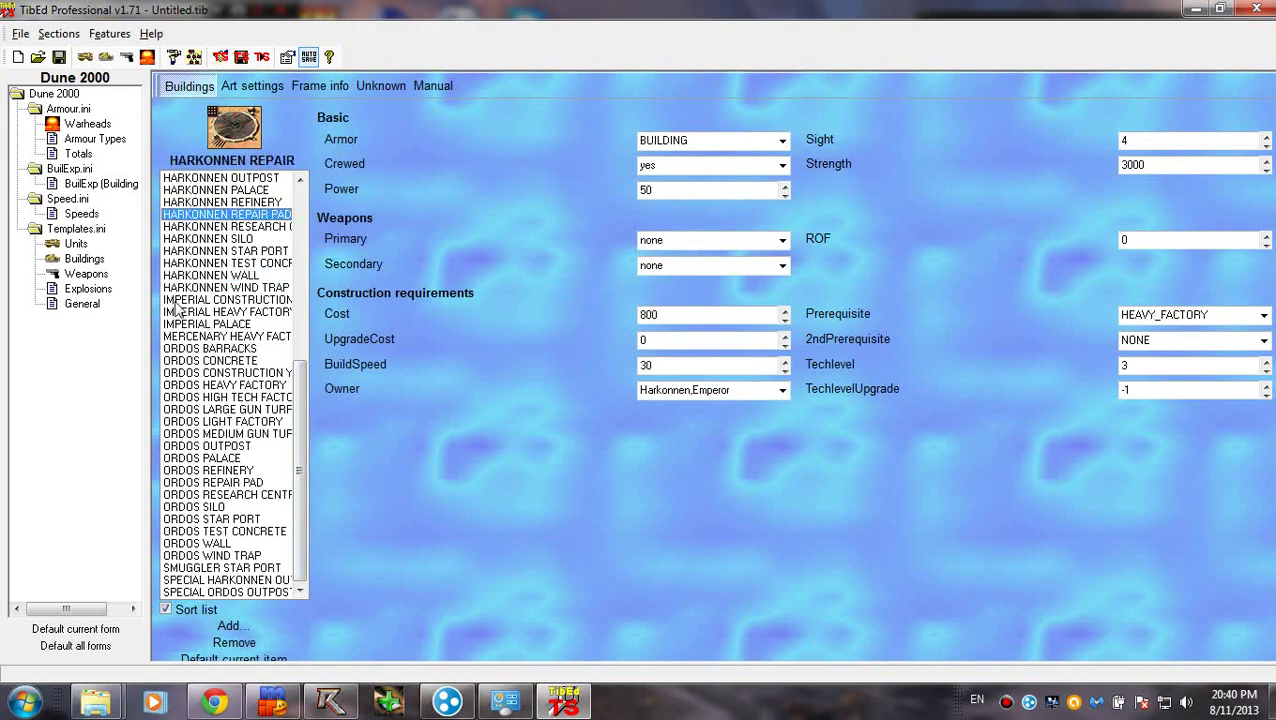
# Examine the weapon settings of several weapons, including the 110MM GUN, BAZOOKA, M_HMG and MTANK SEC.
pyautogui.click(88, 275)
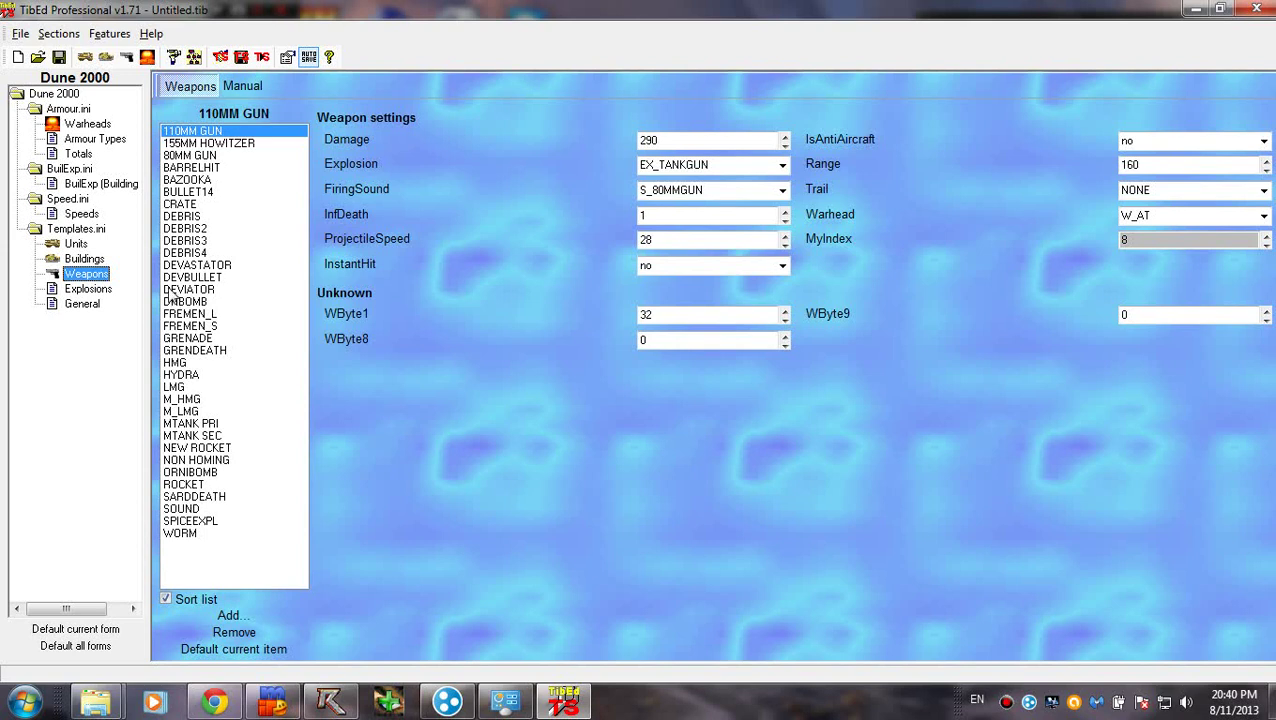
pyautogui.click(100, 125)
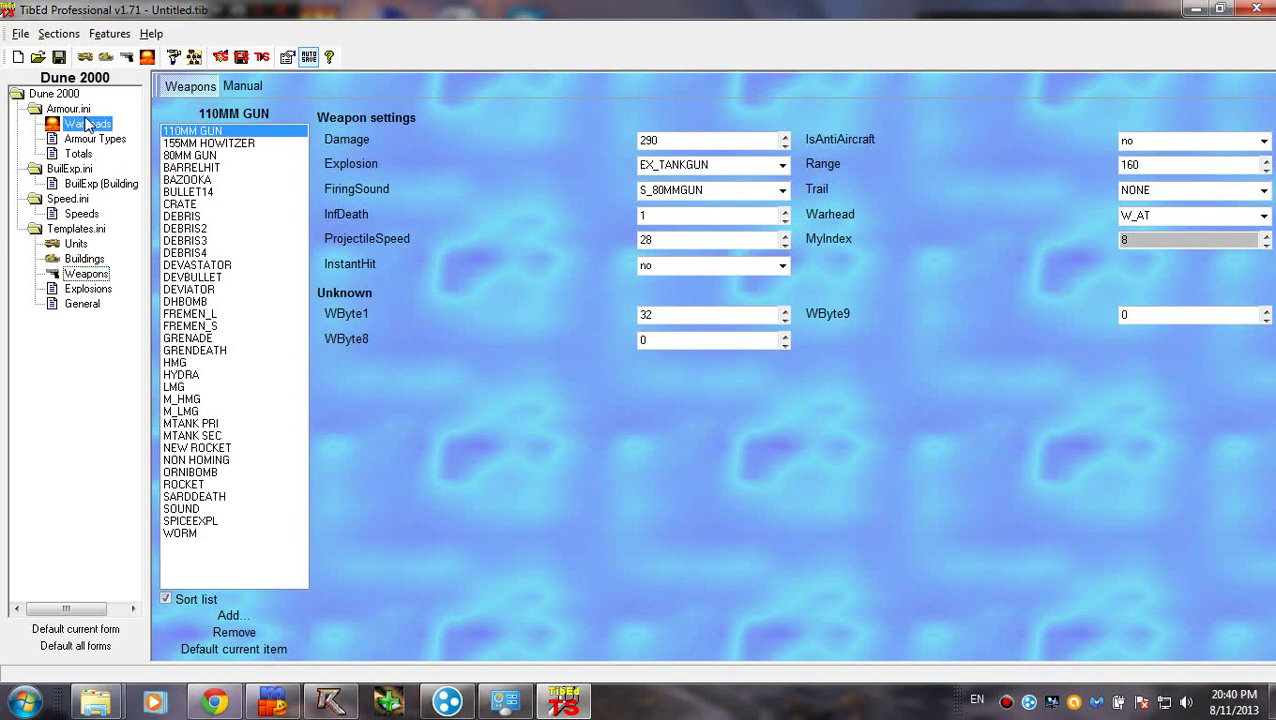
pyautogui.click(86, 275)
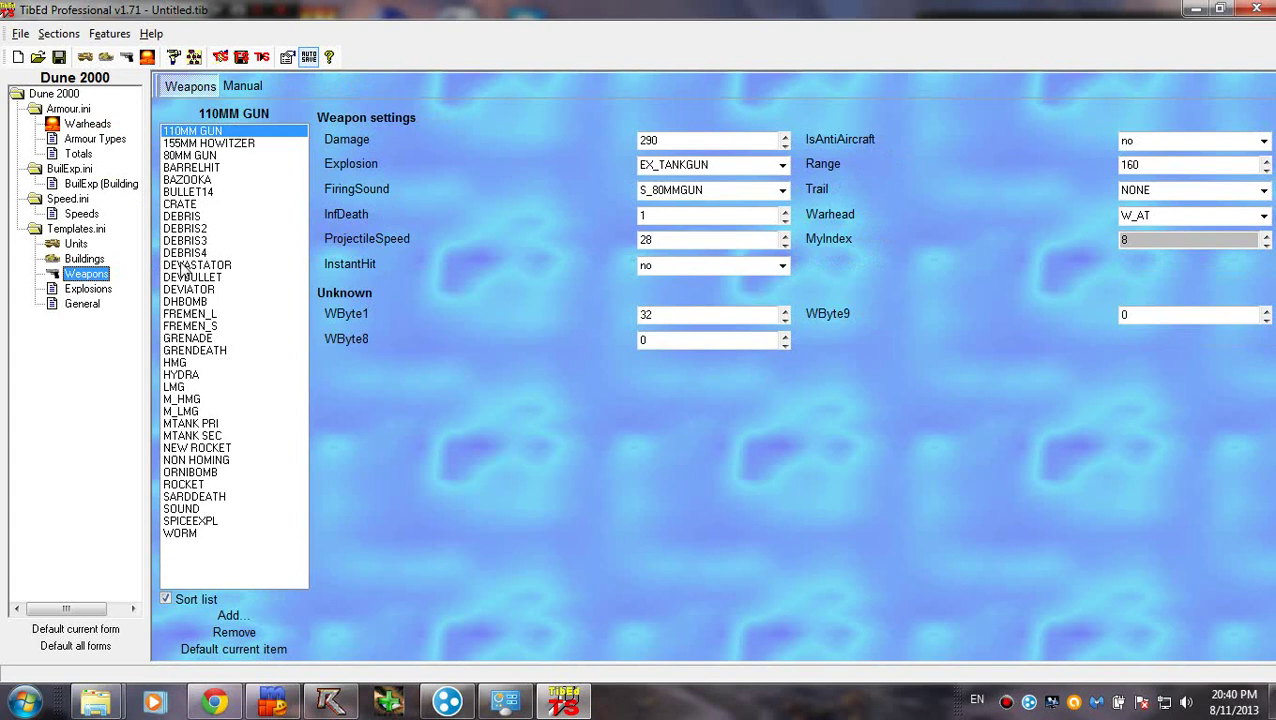
pyautogui.click(205, 326)
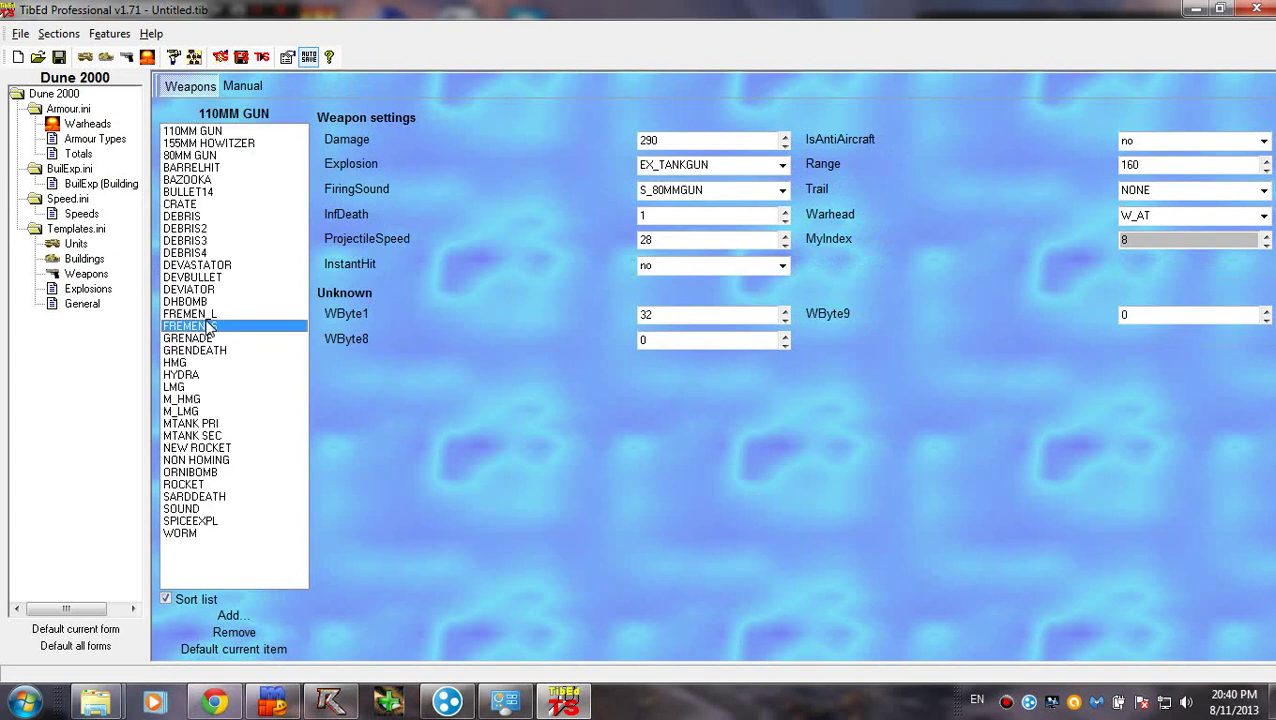
pyautogui.click(205, 350)
pyautogui.click(218, 180)
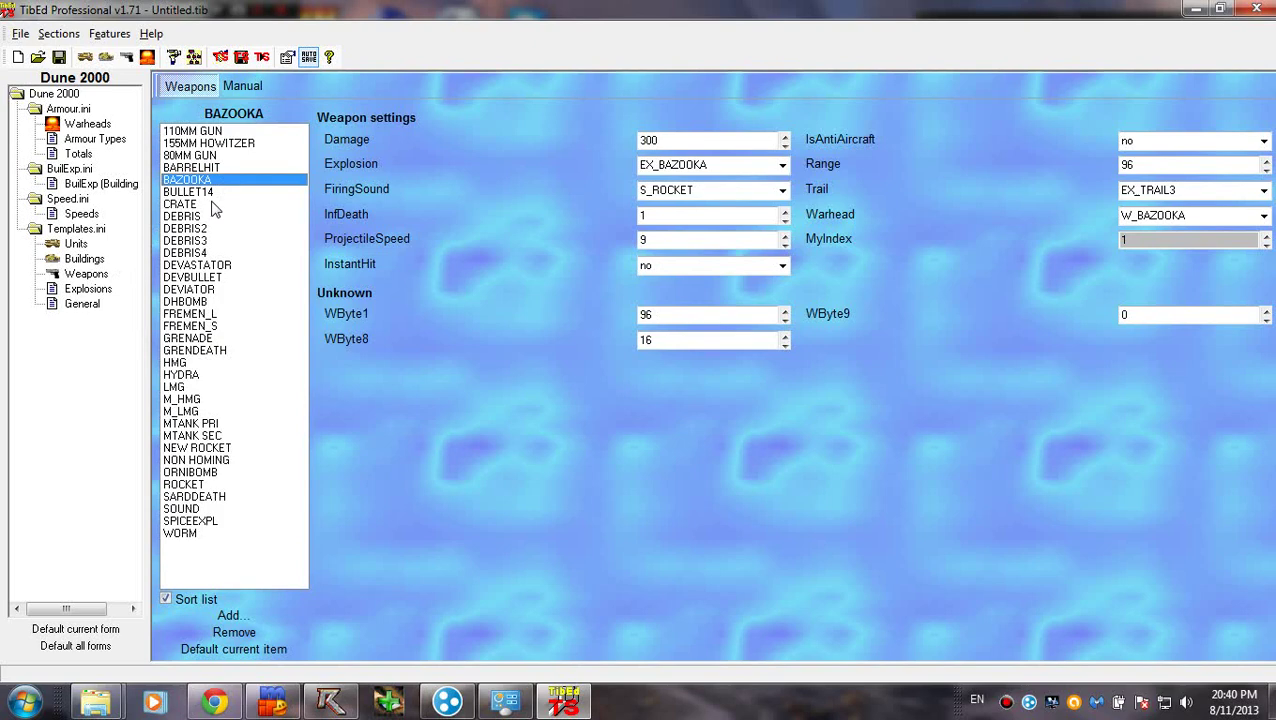
pyautogui.click(207, 241)
pyautogui.click(207, 301)
pyautogui.click(205, 350)
pyautogui.click(212, 400)
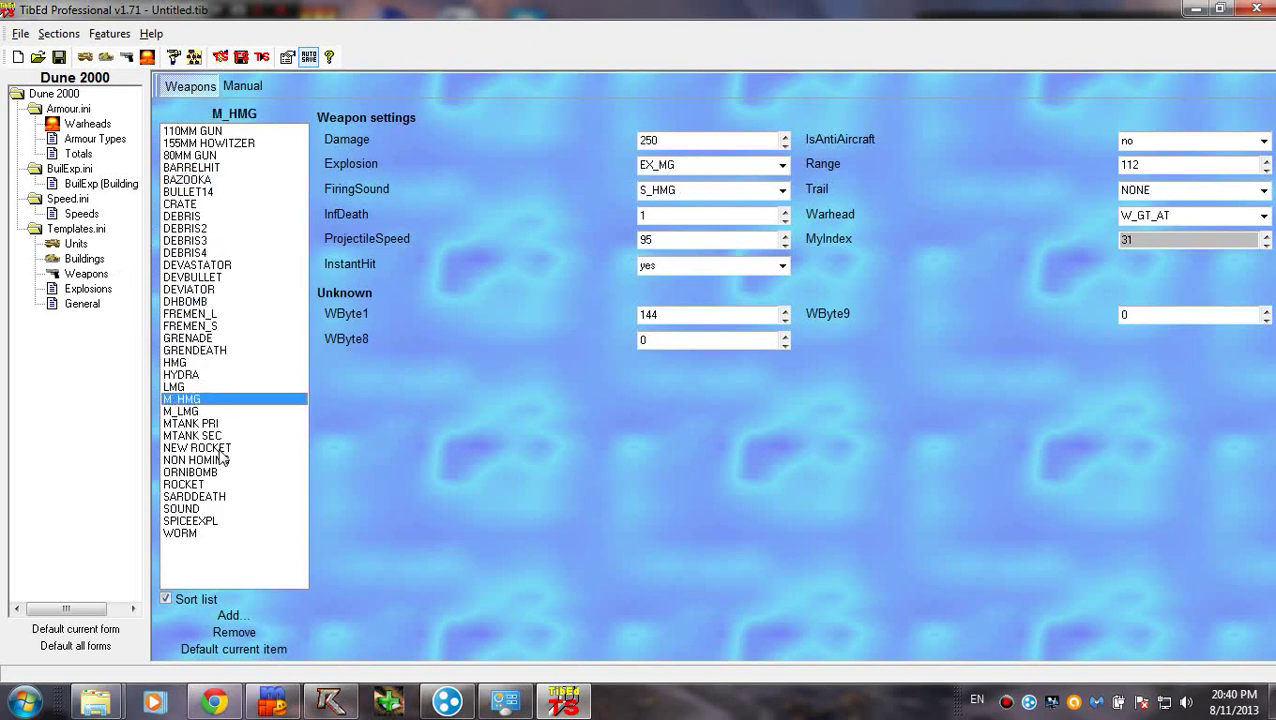
pyautogui.click(220, 448)
pyautogui.click(205, 436)
# Check the Ordos Combat Tank's primary weapon and look up the 80MM GUN's weapon settings.
pyautogui.click(75, 244)
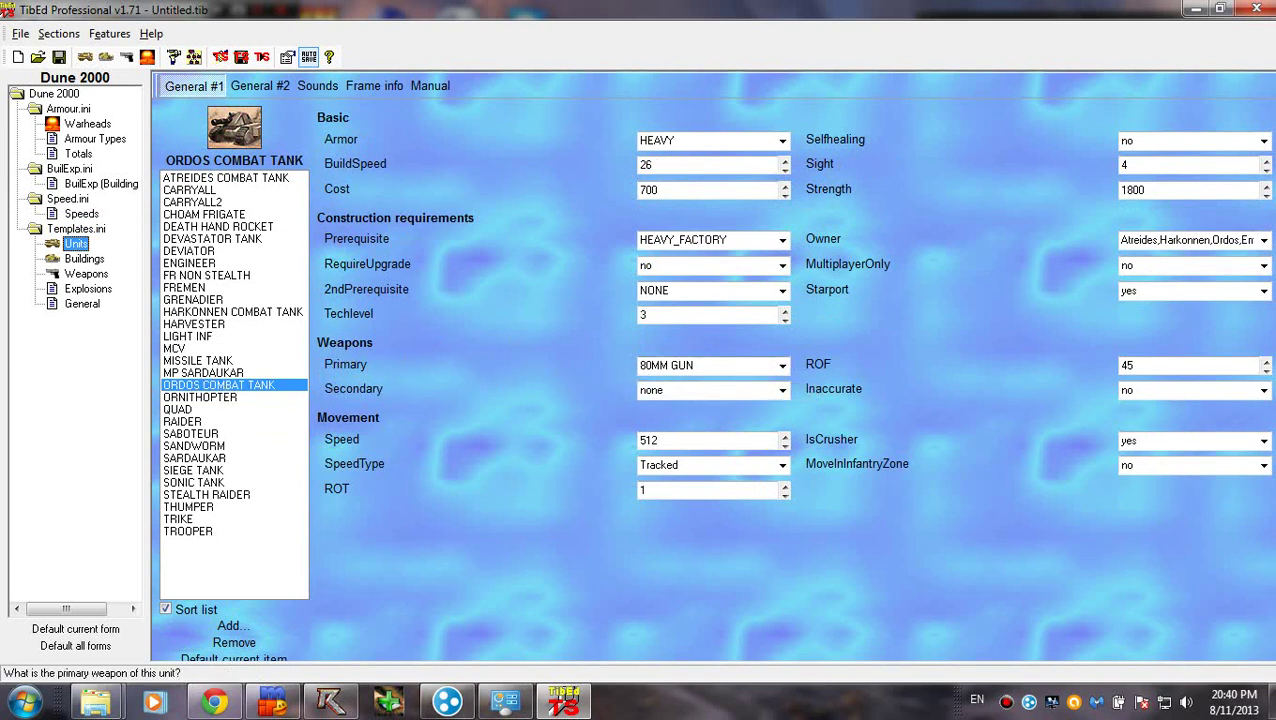
pyautogui.click(665, 365)
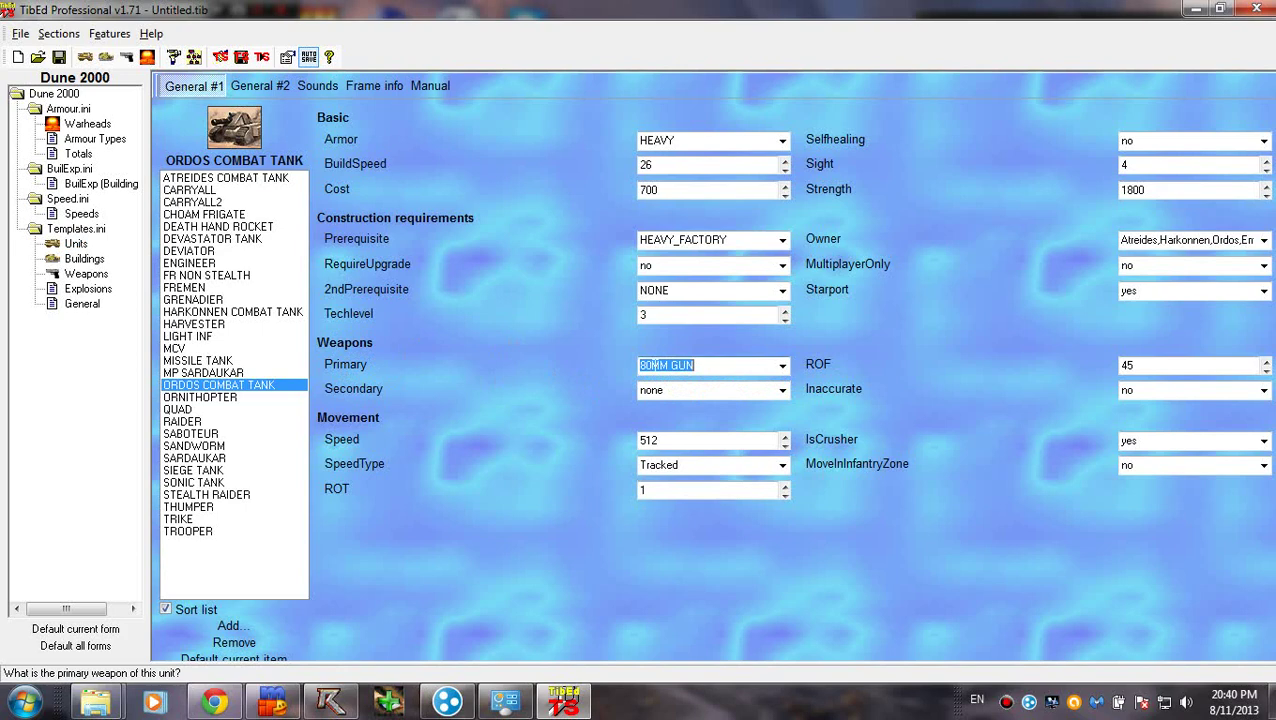
pyautogui.click(88, 276)
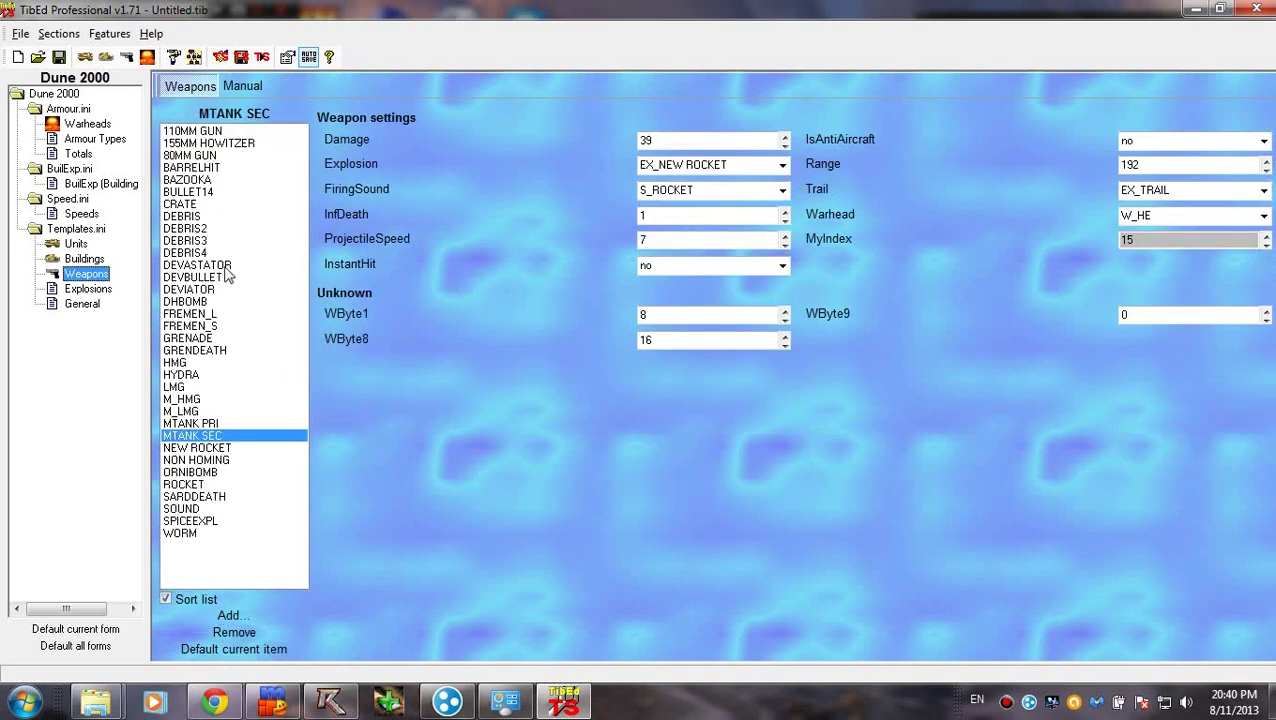
pyautogui.click(220, 205)
pyautogui.click(205, 157)
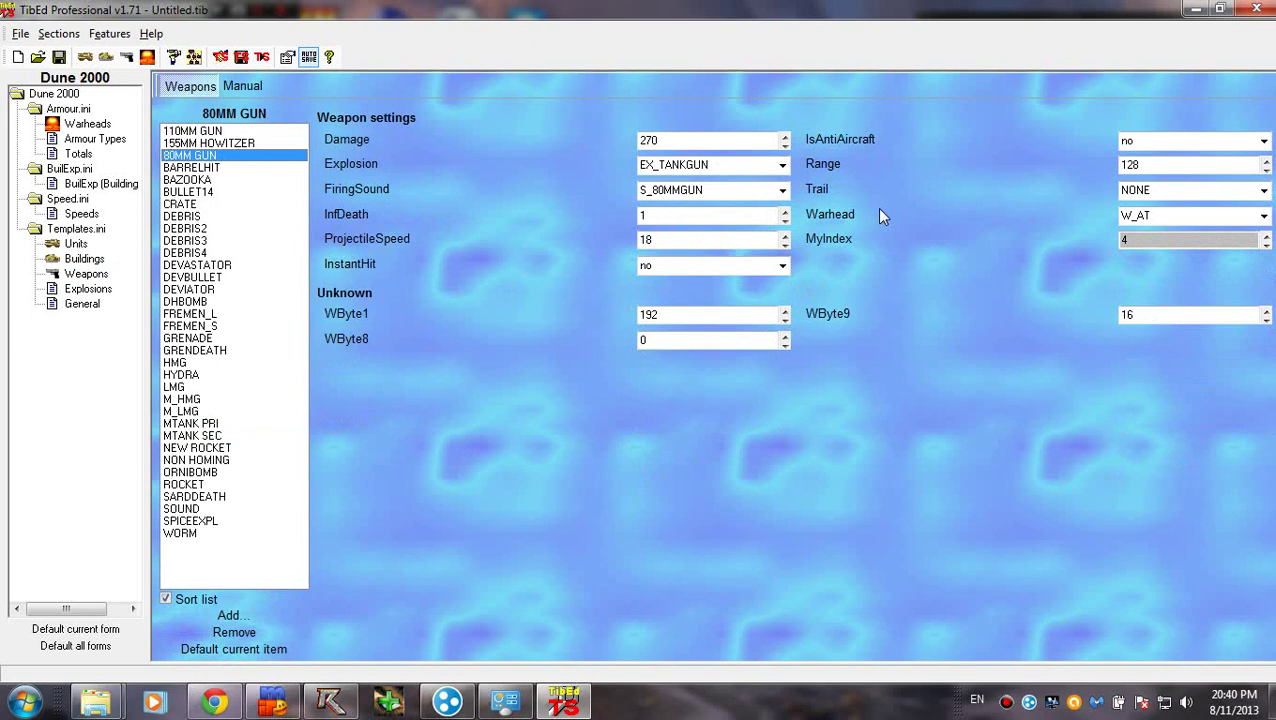
# Examine the index and sound settings of several explosions, including EX_DEVDEATH, EX_CRATENOMAP, EX_WORMSN2 and EX_HARVDUST5.
pyautogui.click(88, 289)
pyautogui.click(230, 278)
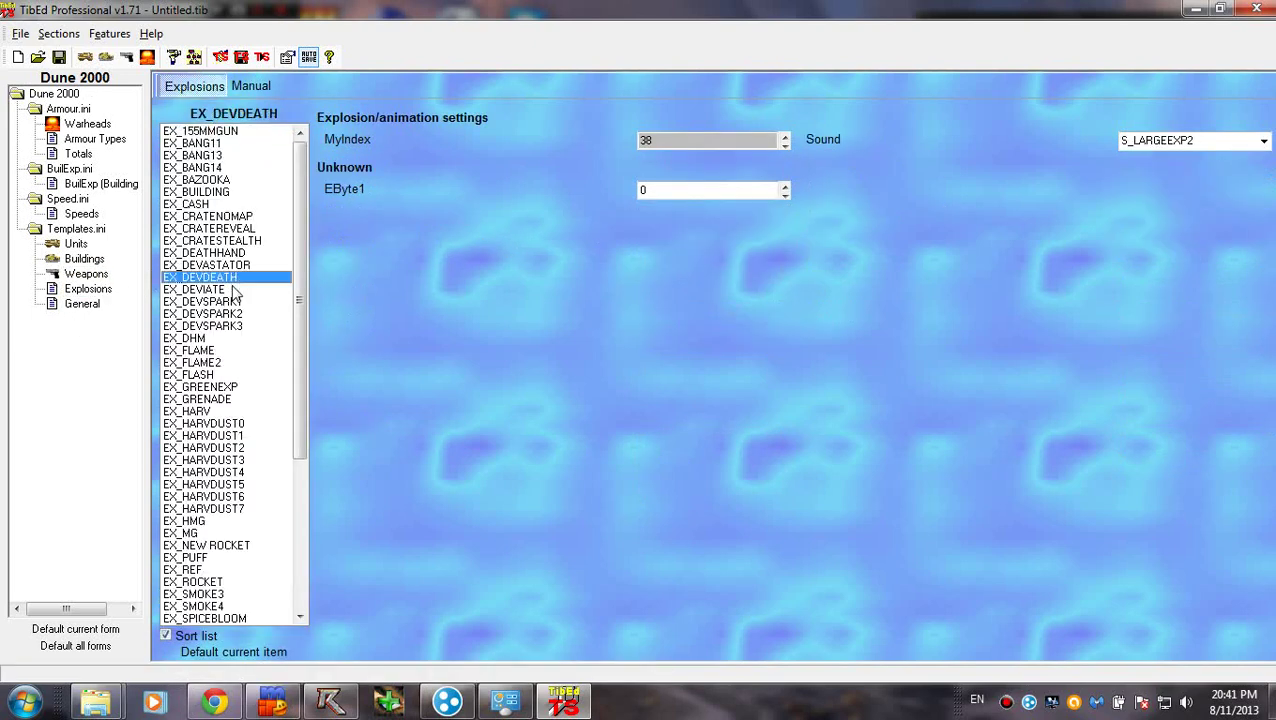
pyautogui.click(224, 374)
pyautogui.click(224, 485)
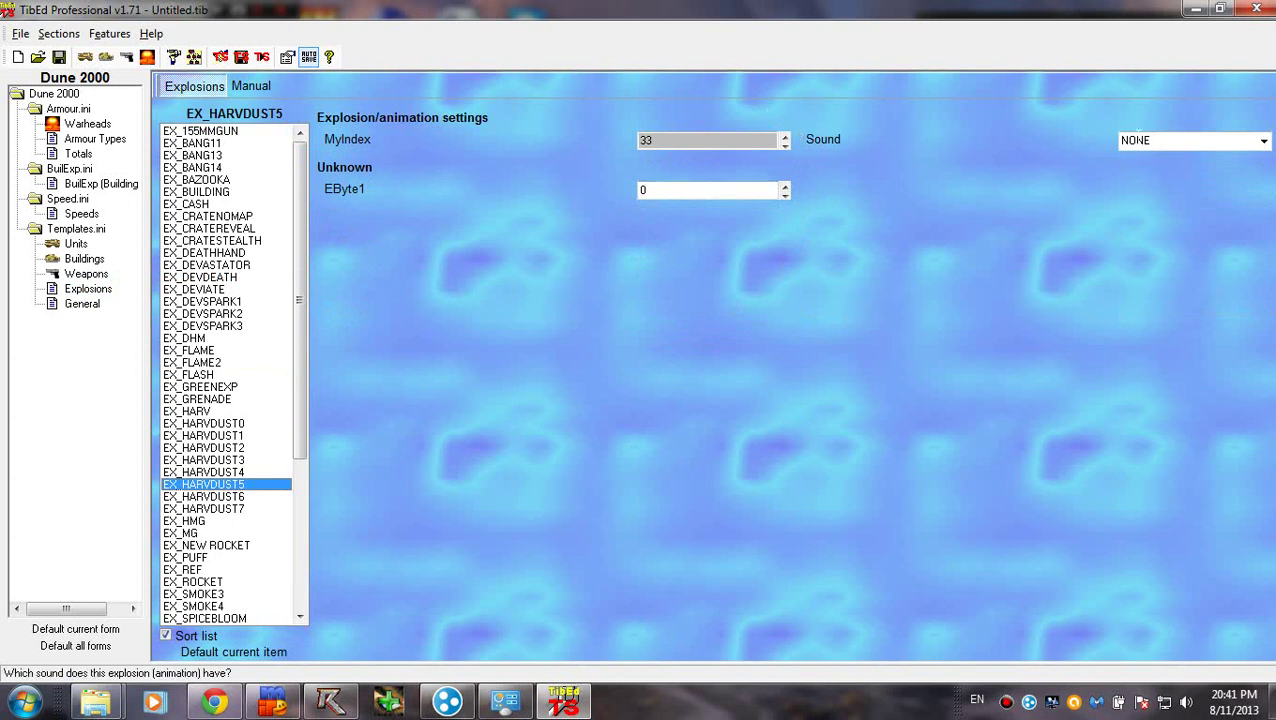
pyautogui.click(205, 216)
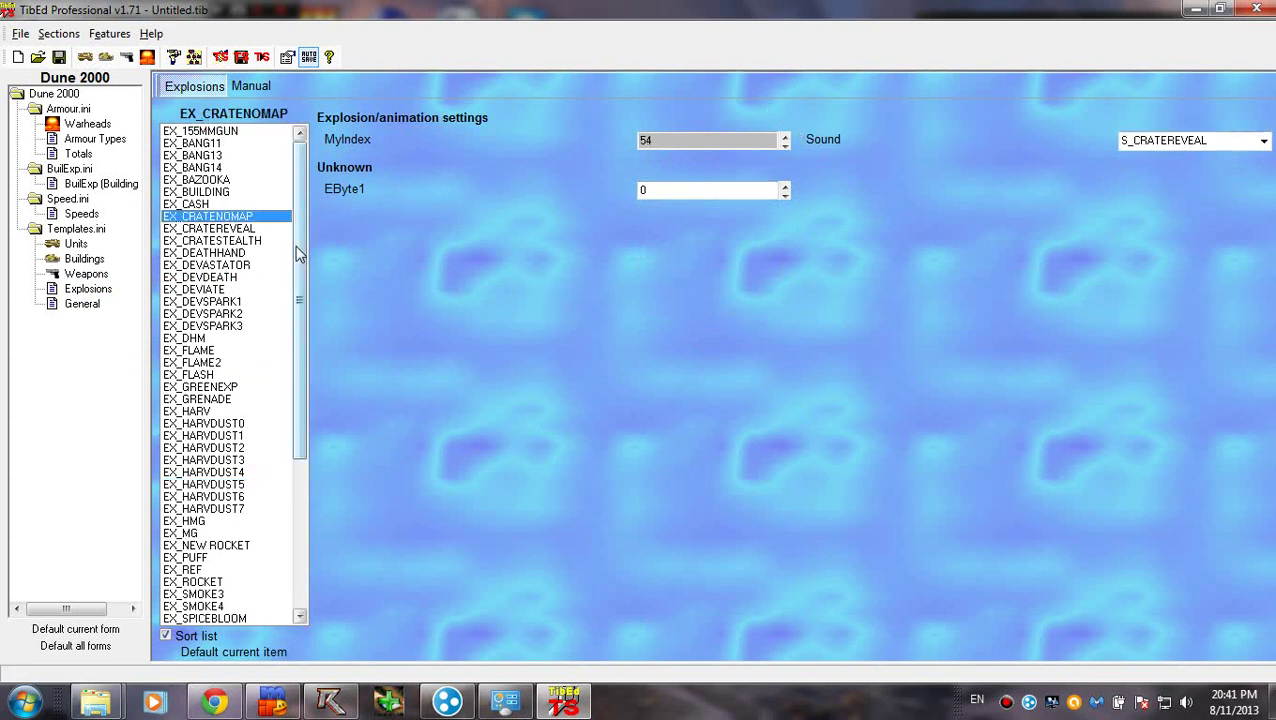
pyautogui.scroll(-6, 287, 426)
pyautogui.click(284, 533)
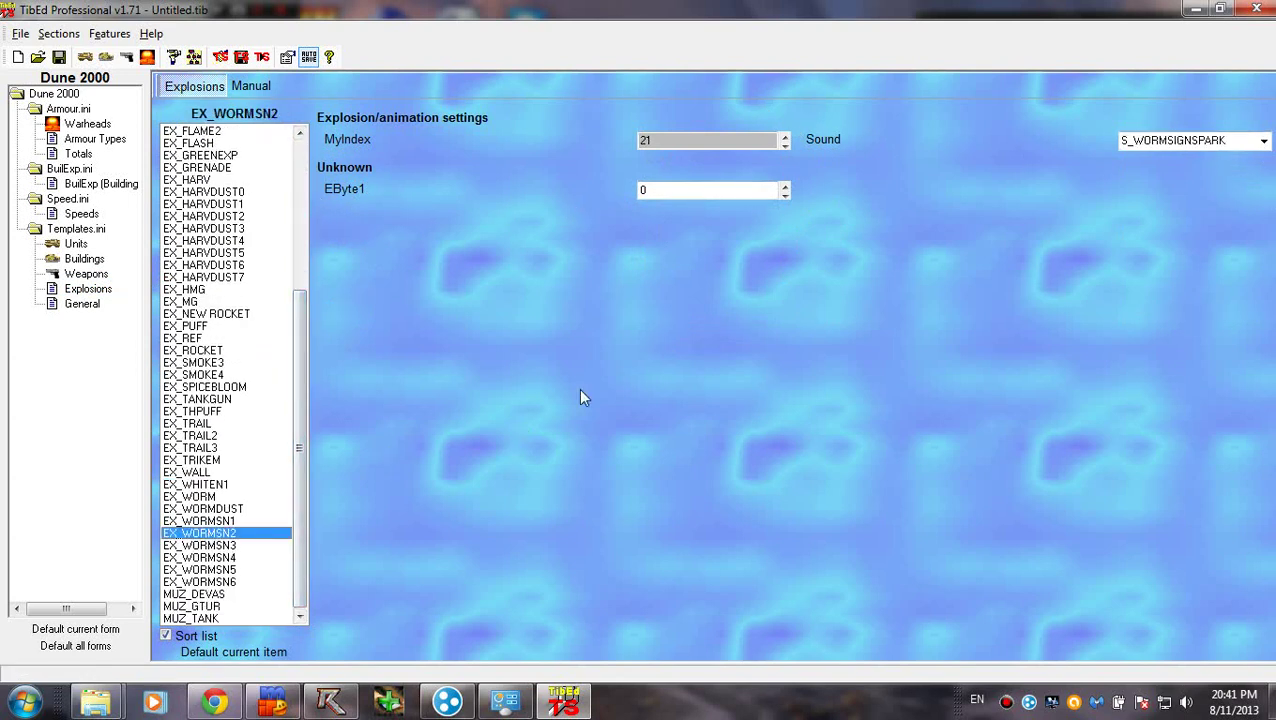
pyautogui.moveTo(296, 419); pyautogui.dragTo(296, 233)
pyautogui.click(240, 437)
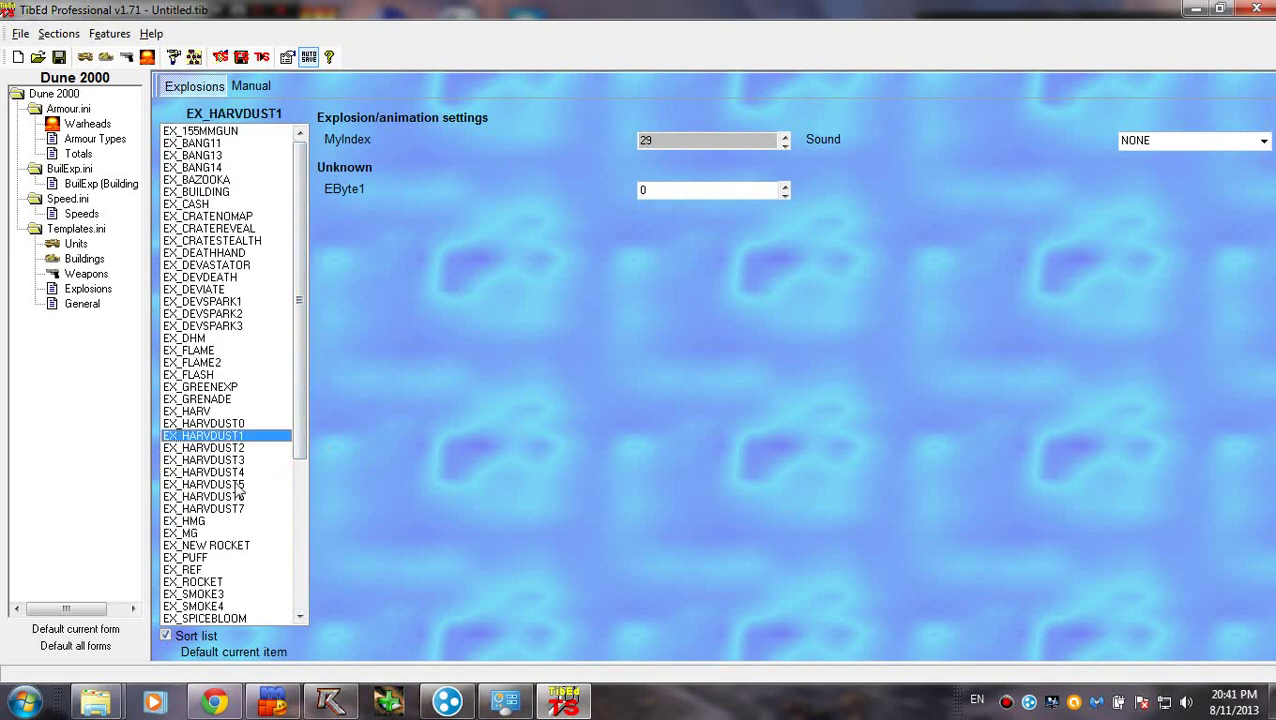
pyautogui.click(241, 486)
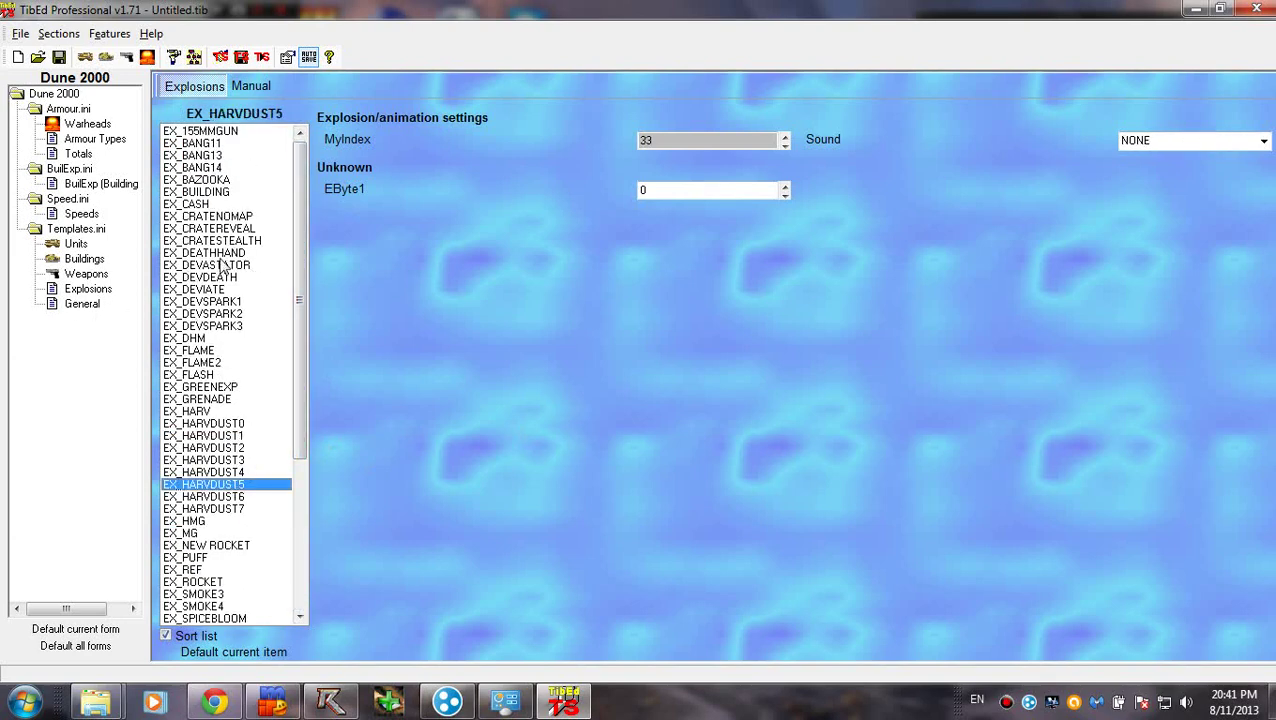
# View the warhead and armour totals, and examine the speed type settings for Flying, Infantry and Tracked.
pyautogui.click(88, 310)
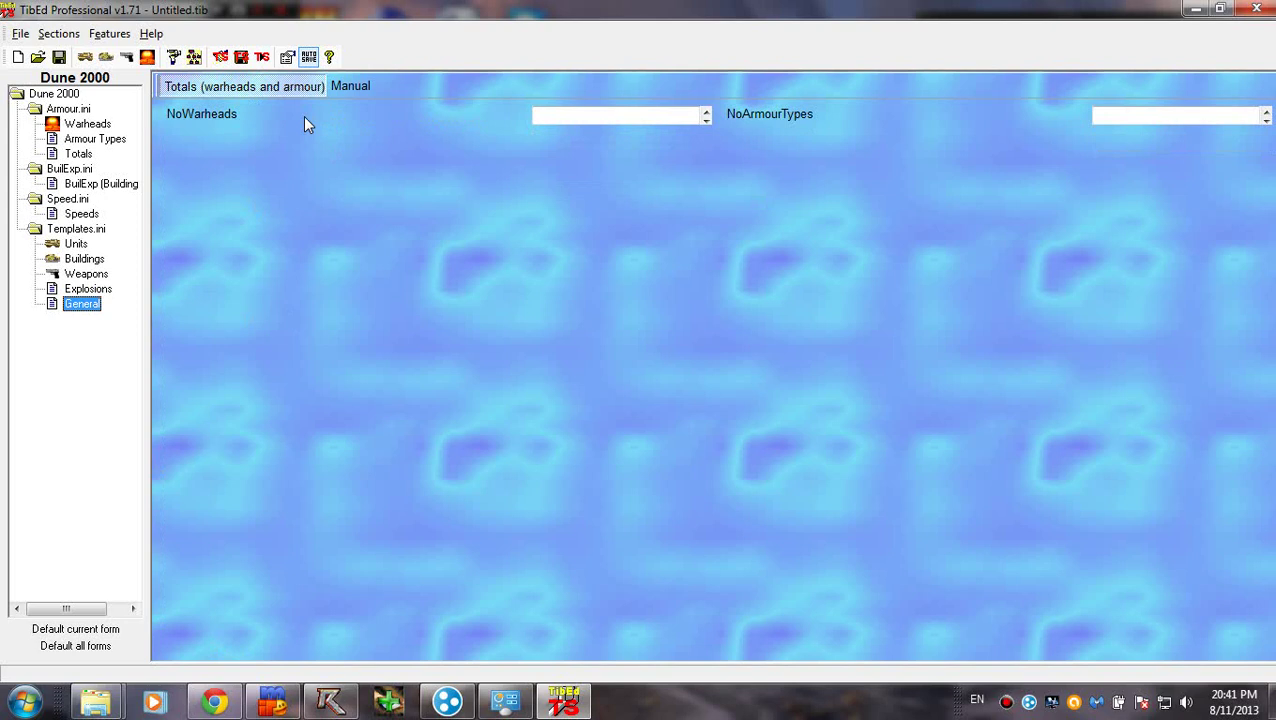
pyautogui.click(1172, 116)
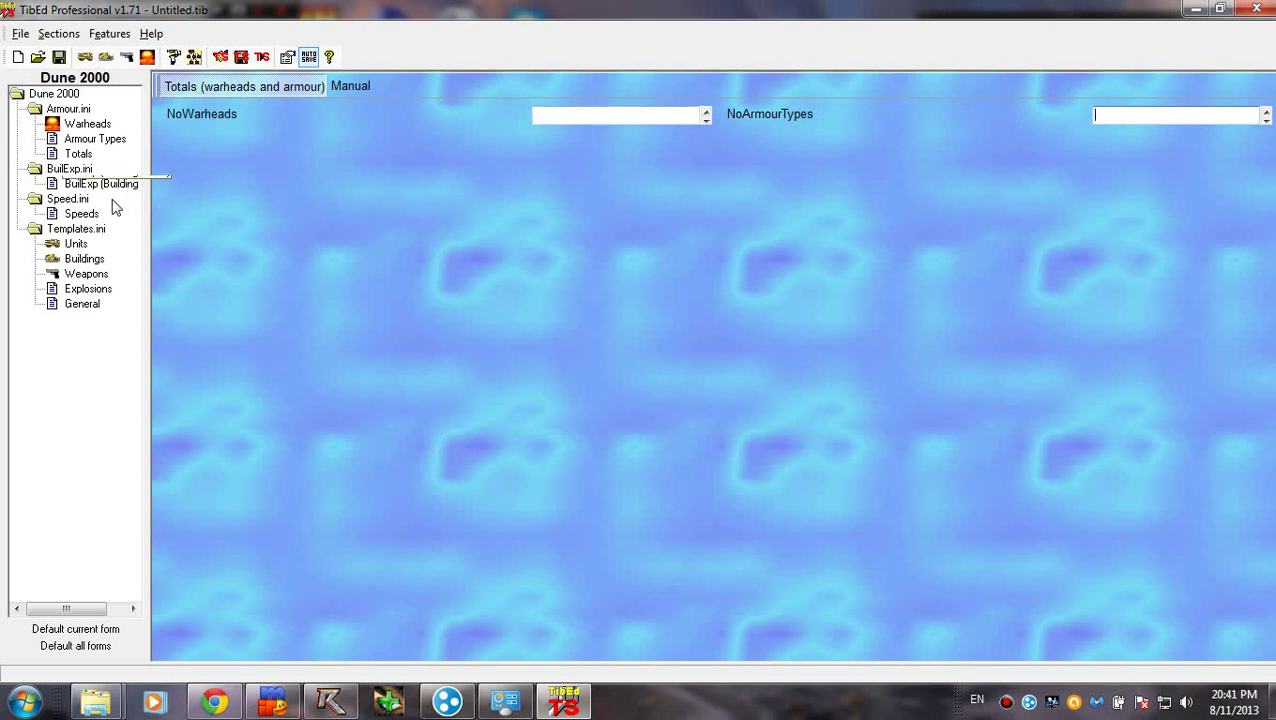
pyautogui.click(80, 213)
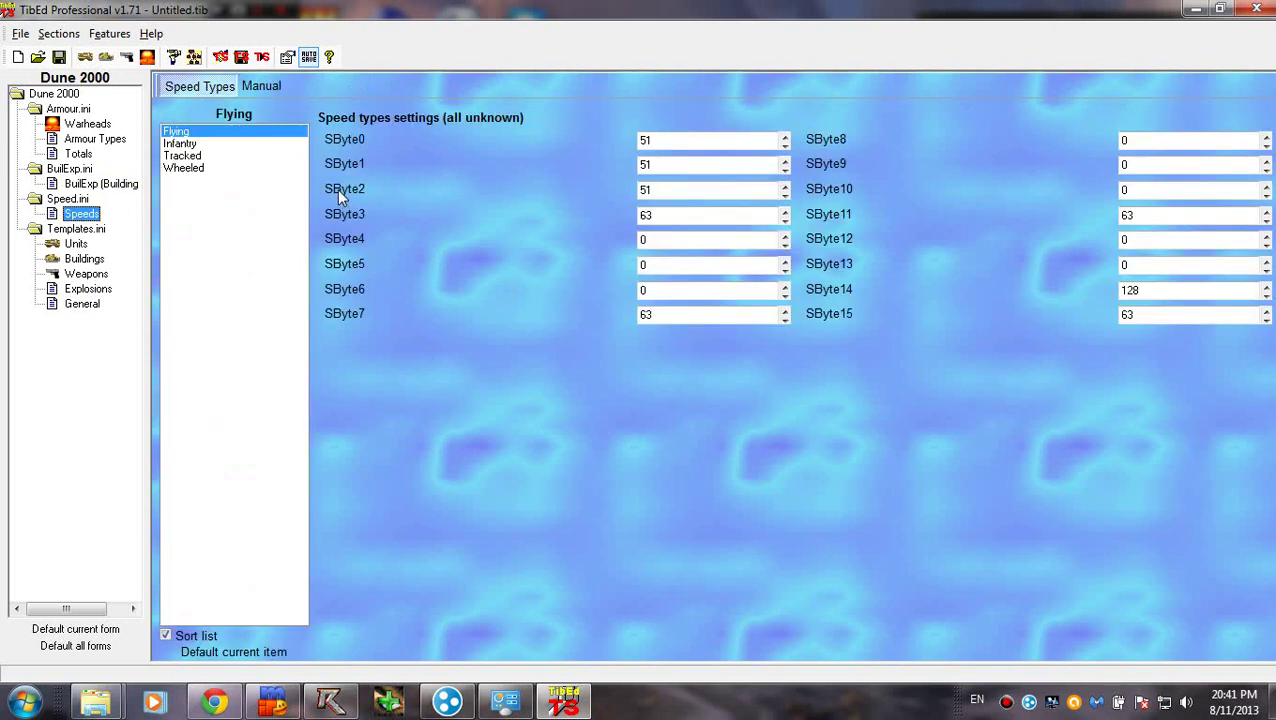
pyautogui.click(196, 156)
pyautogui.click(183, 132)
pyautogui.click(190, 145)
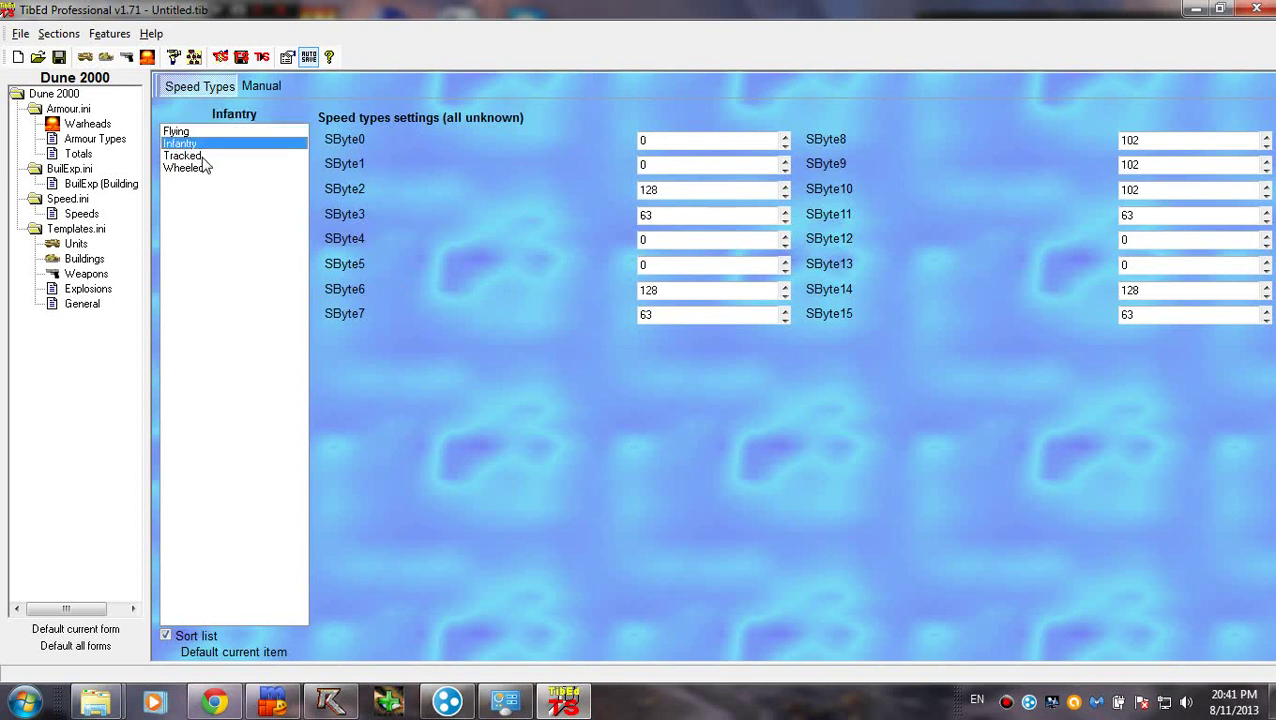
pyautogui.click(200, 157)
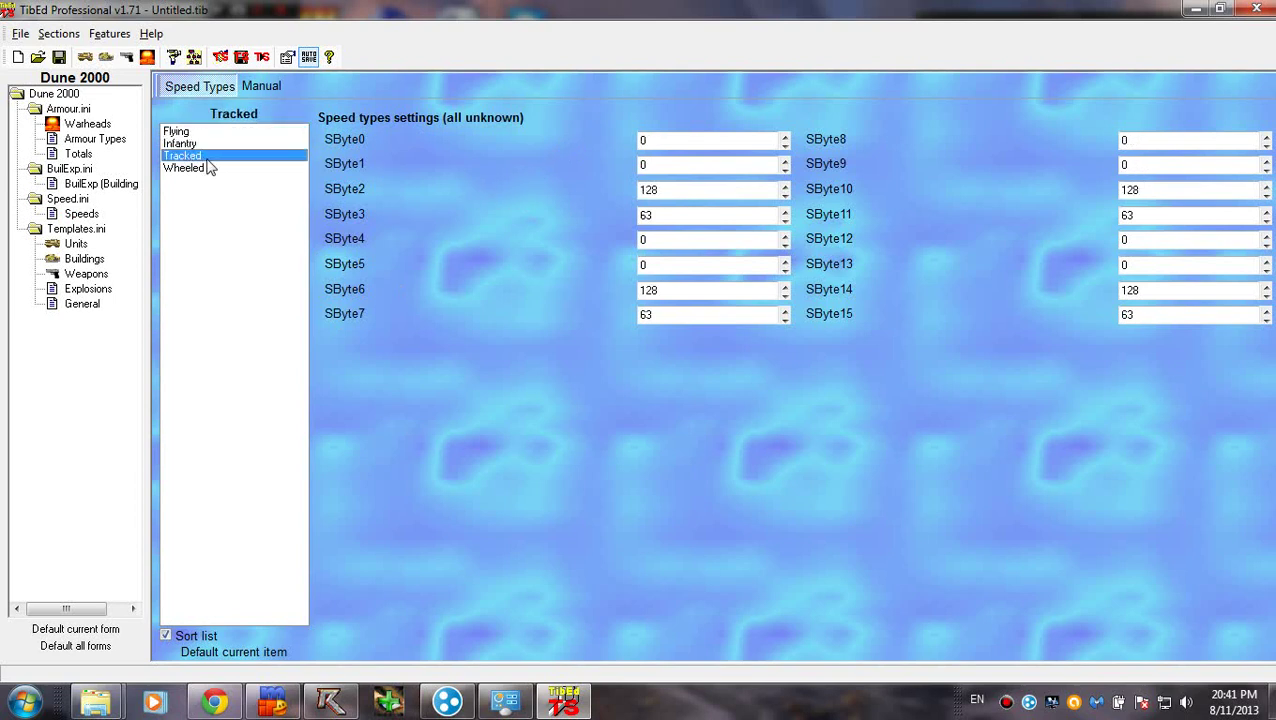
# View the Wheeled speed type settings and the BuilExp entry of the Atreides Research Centre.
pyautogui.click(216, 169)
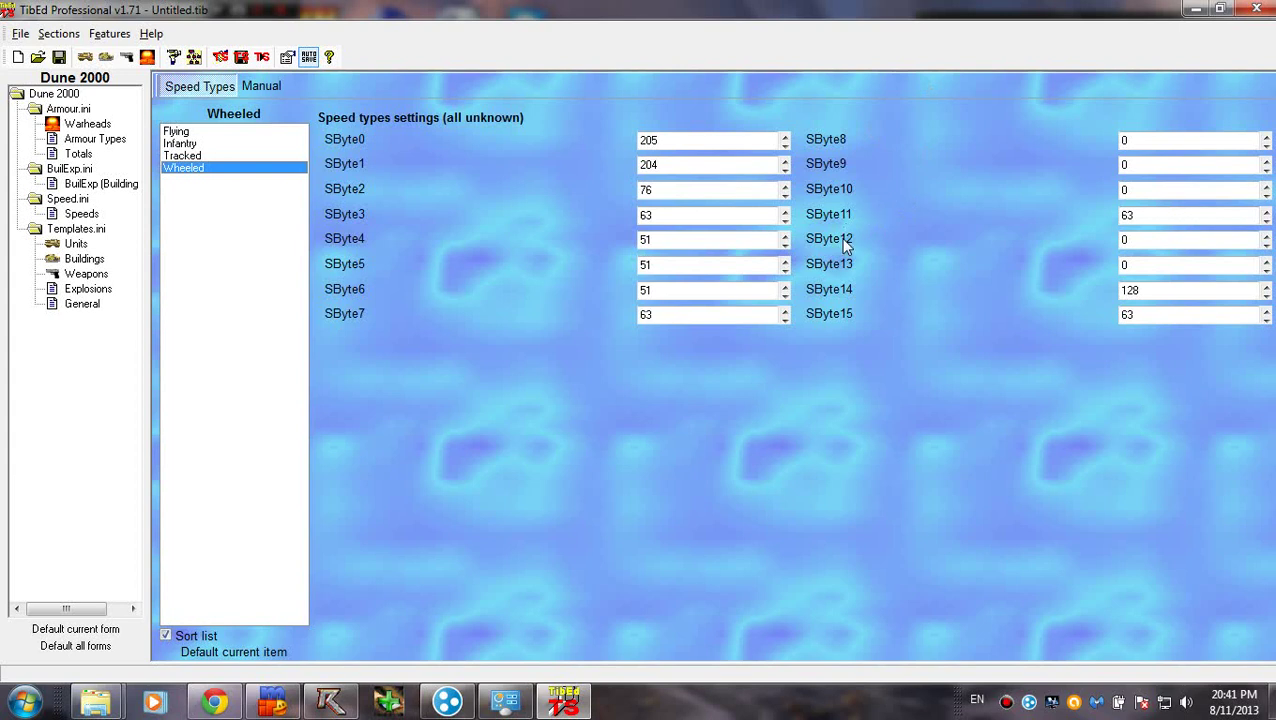
pyautogui.click(95, 183)
pyautogui.click(234, 206)
pyautogui.click(237, 278)
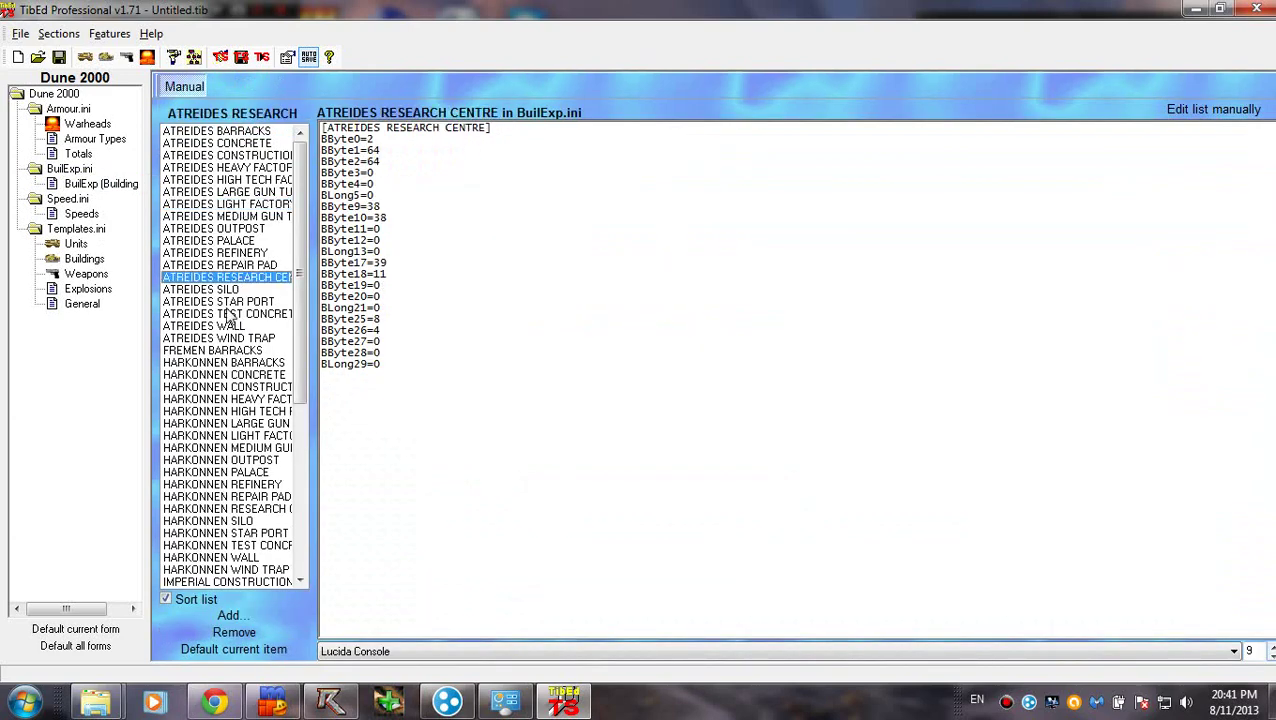
# Examine the BuilExp entries of further buildings, including the Ordos Palace and the Ordos Construction Yard.
pyautogui.scroll(-2, 217, 339)
pyautogui.click(237, 484)
pyautogui.scroll(-6, 237, 484)
pyautogui.click(211, 448)
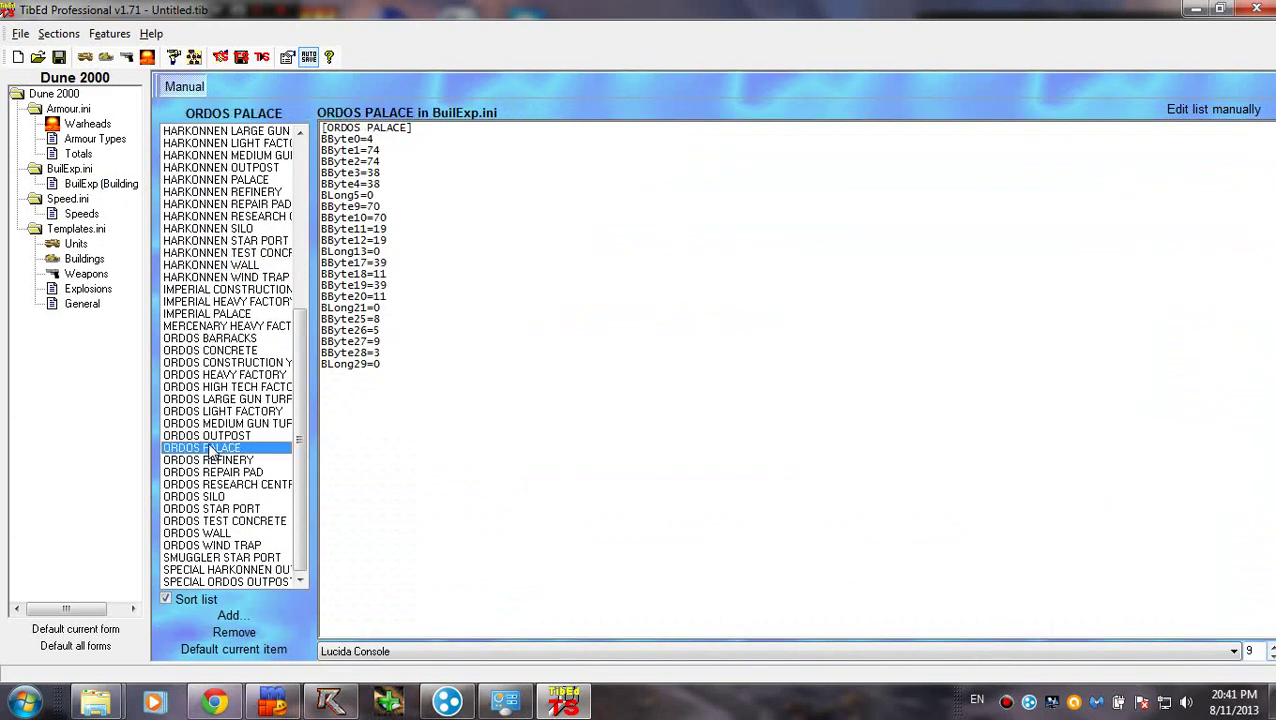
pyautogui.click(222, 363)
pyautogui.scroll(8, 245, 300)
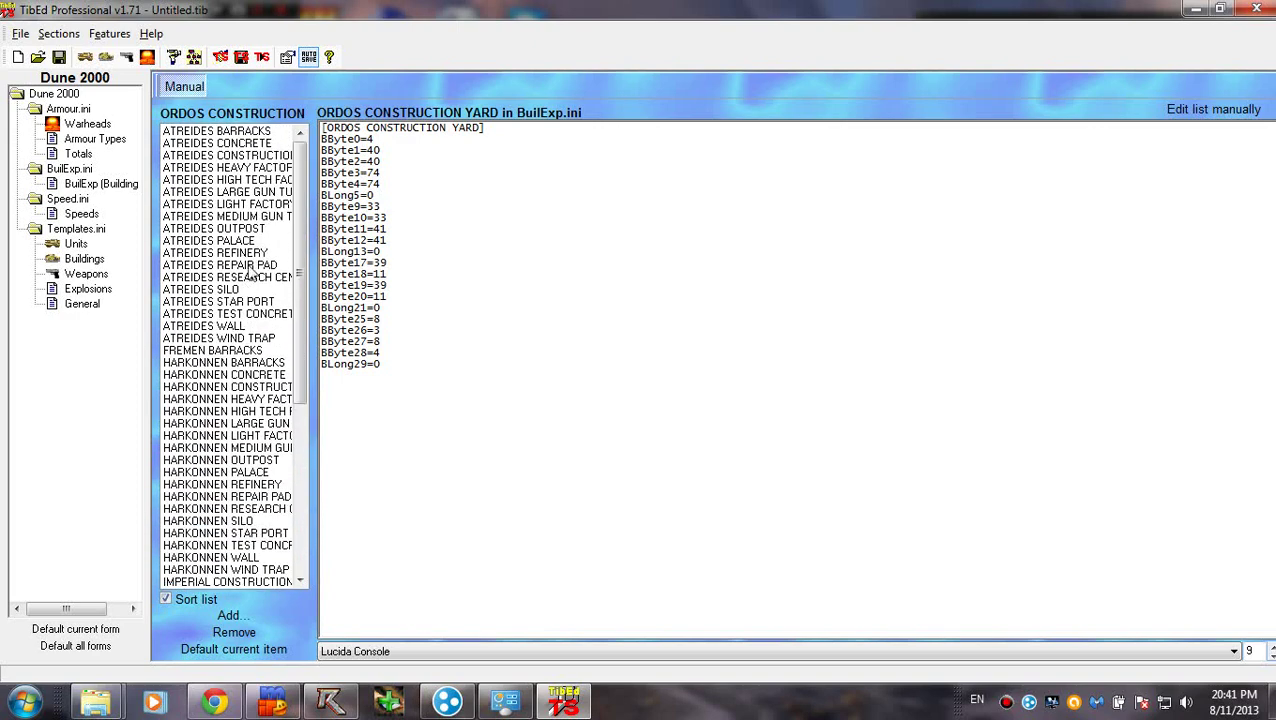
# Examine the BByte and BLong lines in the Atreides Outpost's BuilExp entry.
pyautogui.click(236, 229)
pyautogui.moveTo(367, 161); pyautogui.dragTo(385, 320)
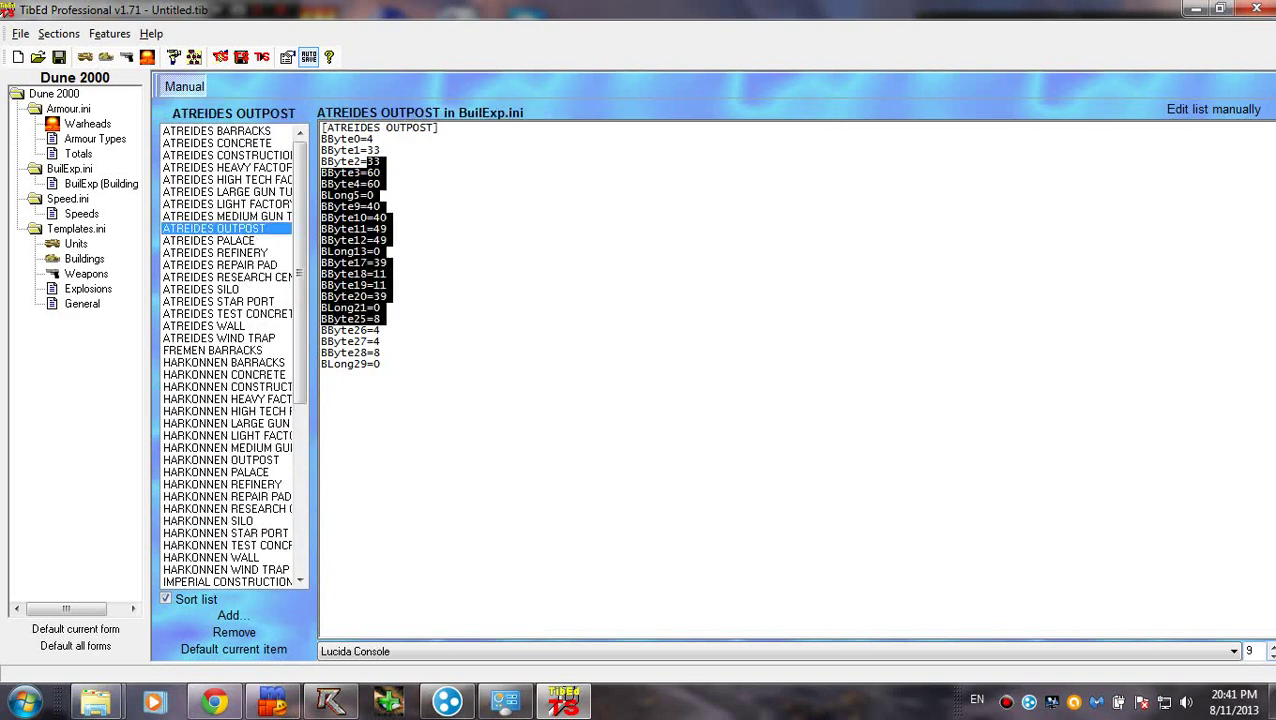
pyautogui.click(354, 240)
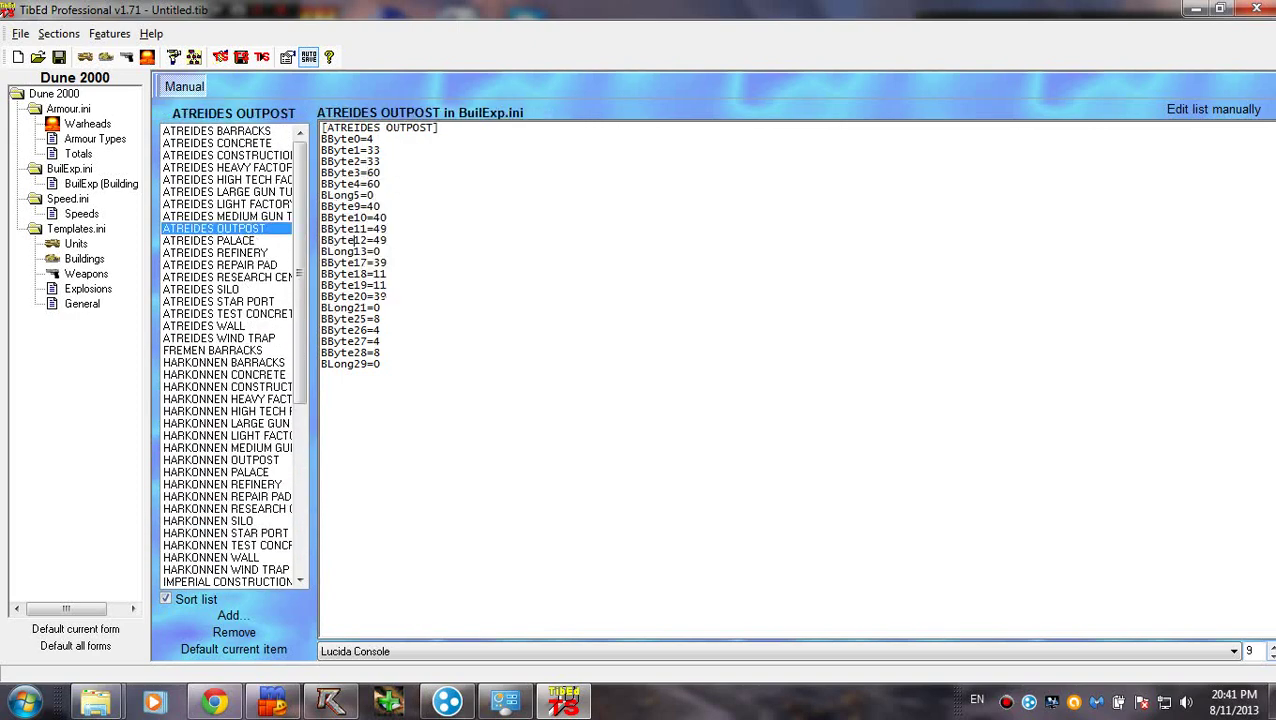
# Revisit the totals and armour types sections, and examine the damage-versus-armour settings of the warheads W_AT, W_GT_AT and W_FIRE.
pyautogui.click(78, 154)
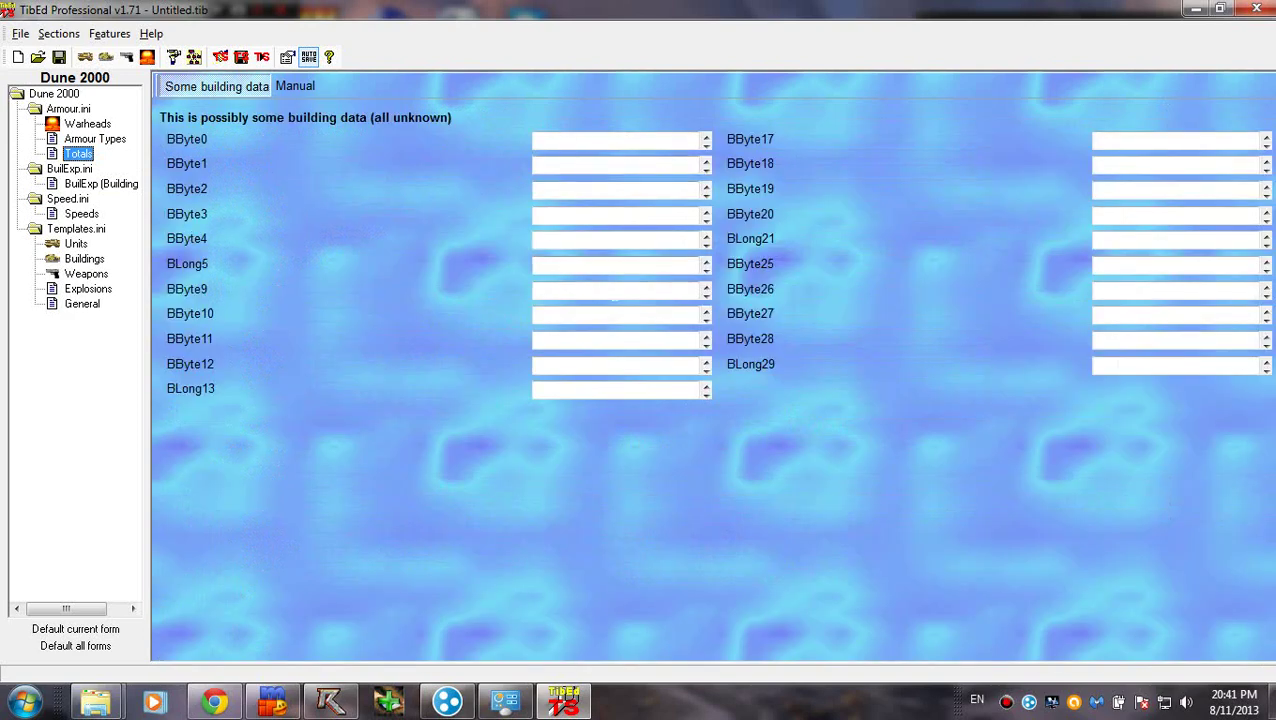
pyautogui.click(92, 140)
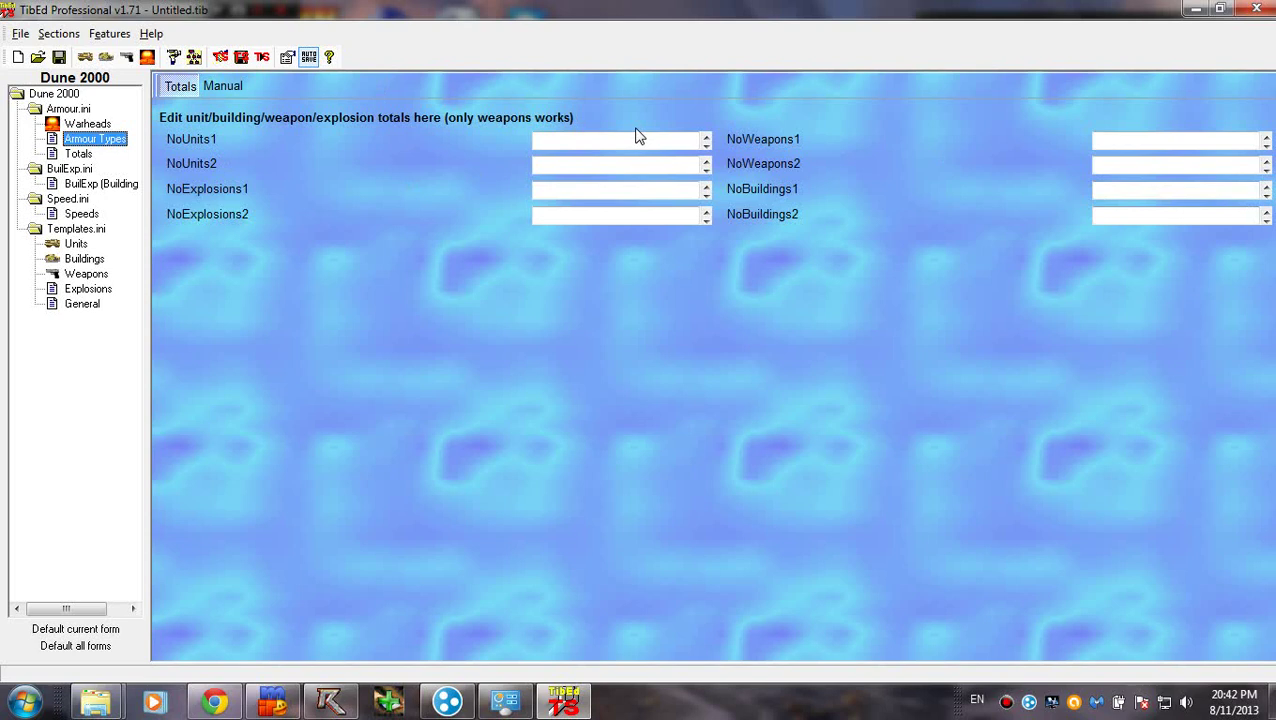
pyautogui.click(80, 127)
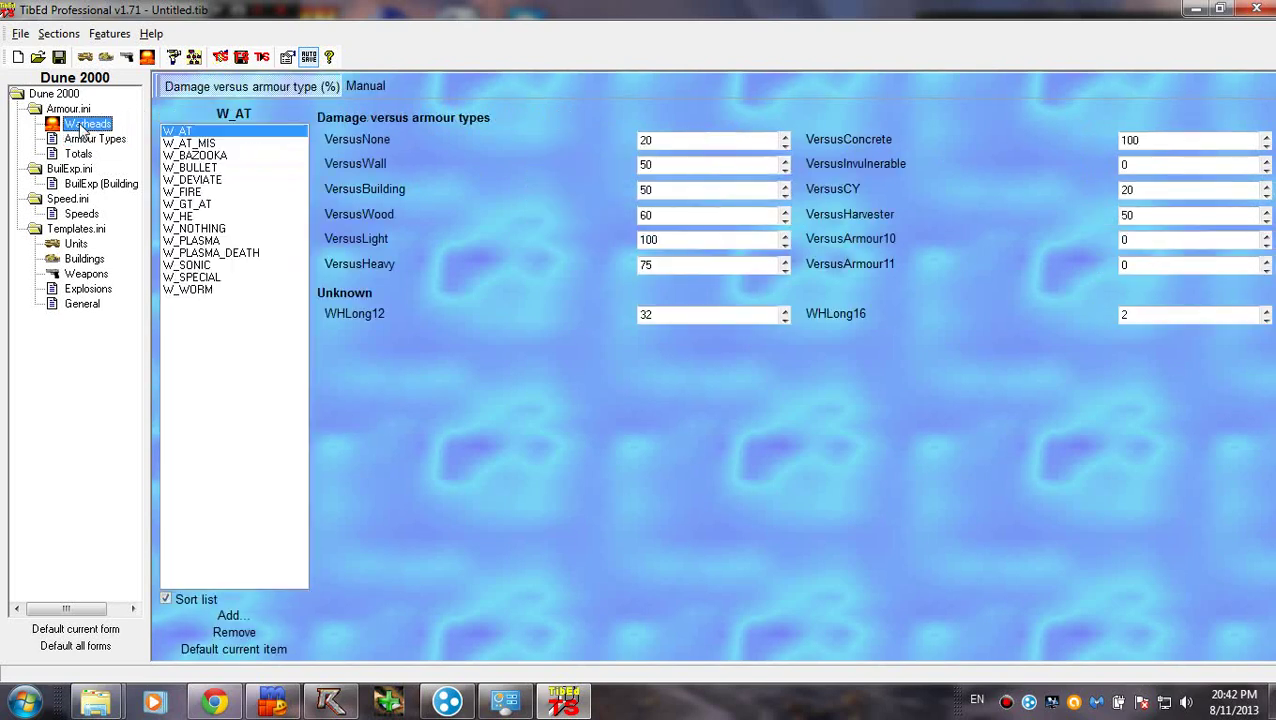
pyautogui.click(205, 204)
pyautogui.click(220, 192)
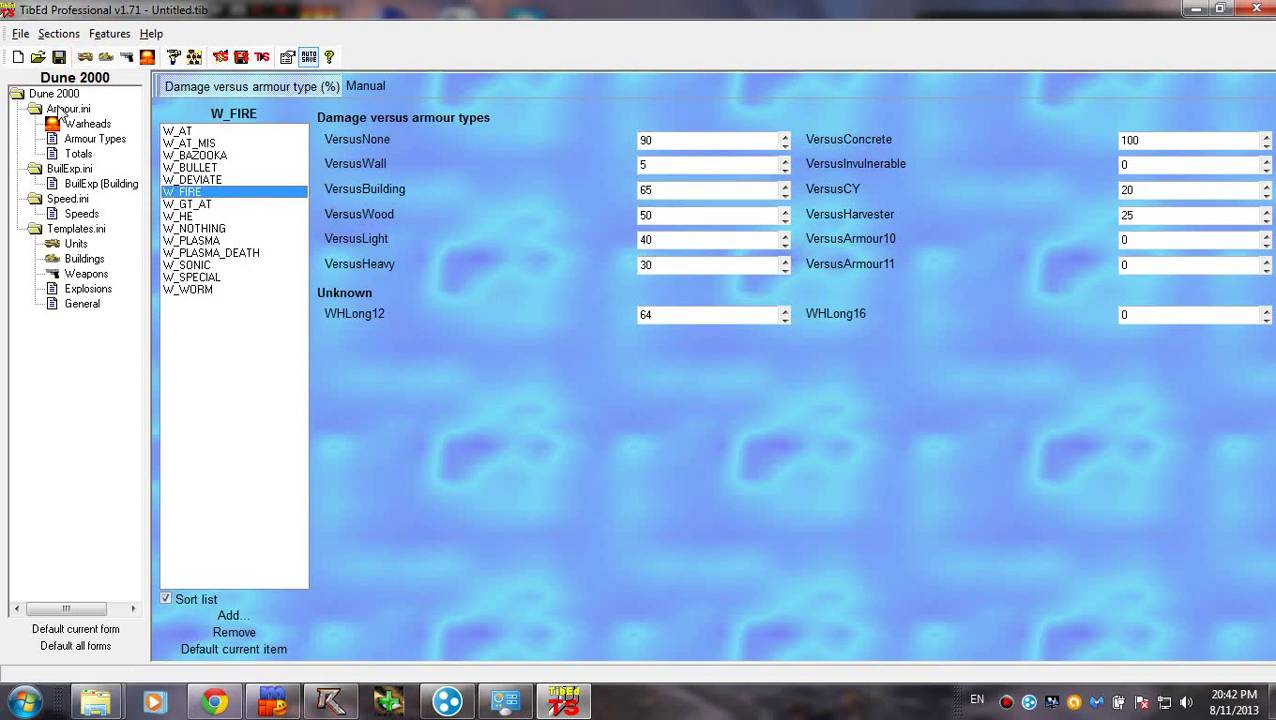
pyautogui.click(20, 35)
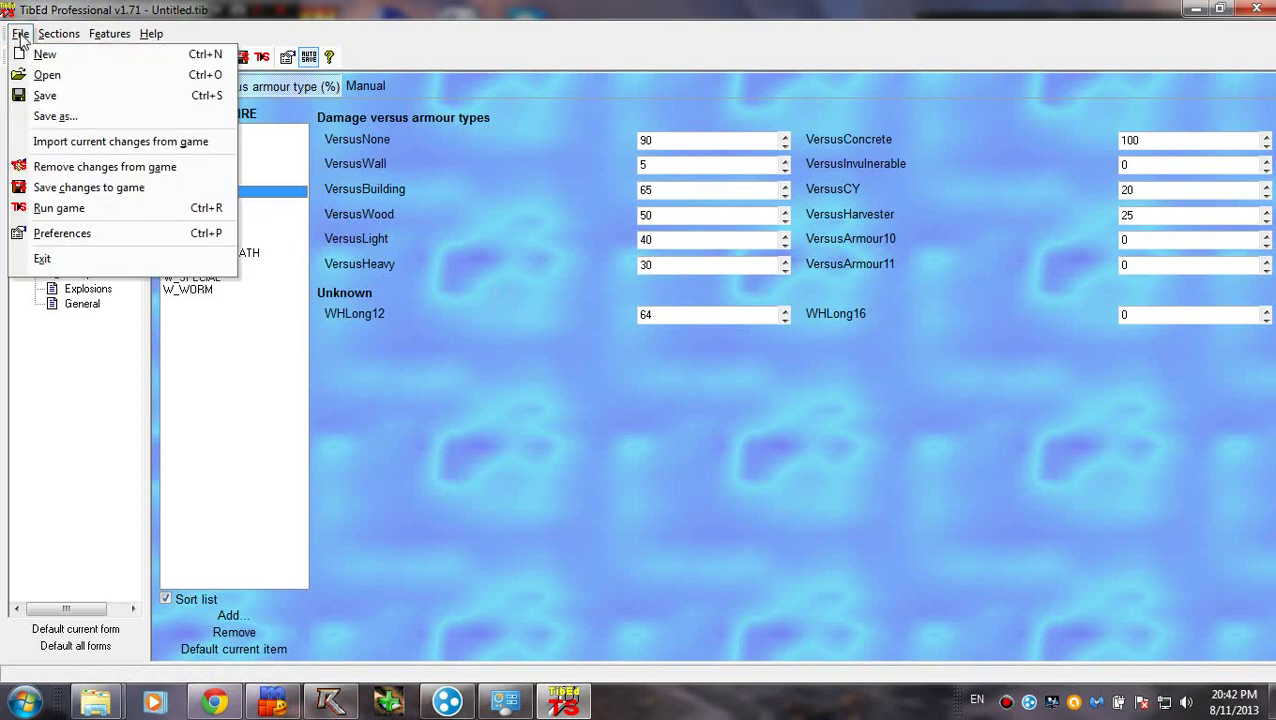
pyautogui.click(20, 35)
pyautogui.click(58, 33)
pyautogui.moveTo(60, 56)
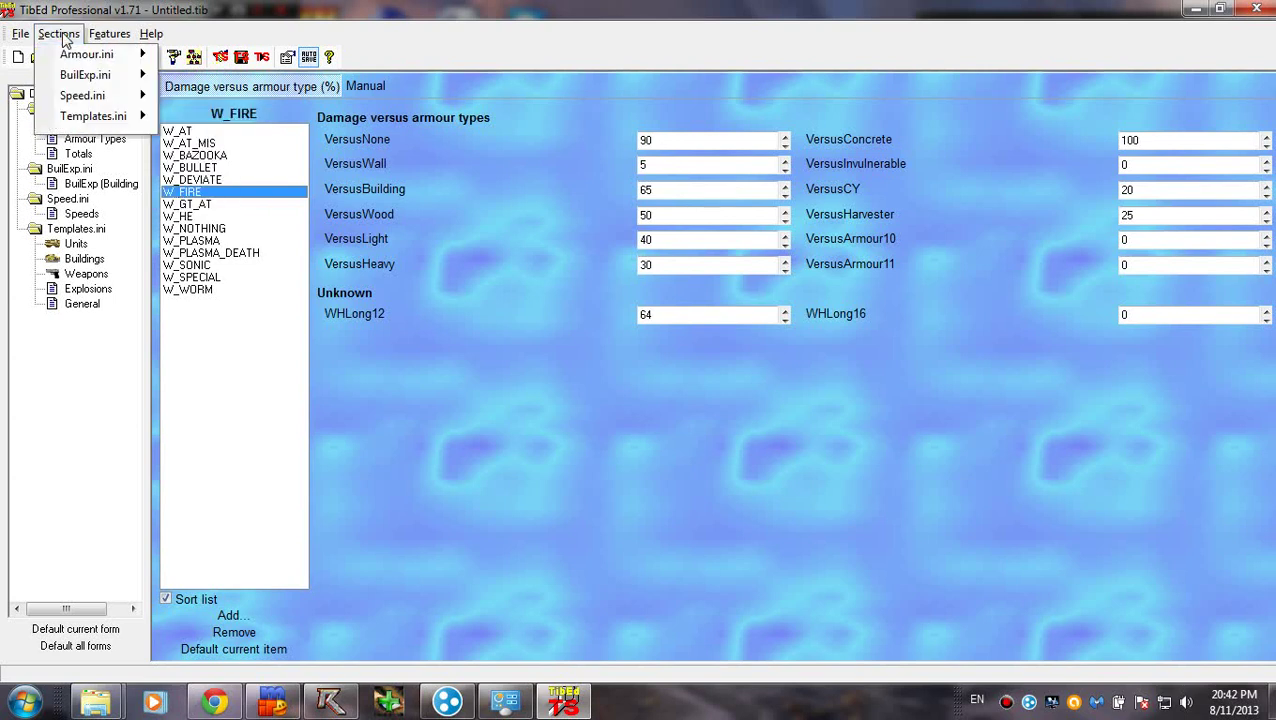
# Look up who uses the 110MM GUN and the 80MM GUN in the Who-Uses-What browser.
pyautogui.click(109, 34)
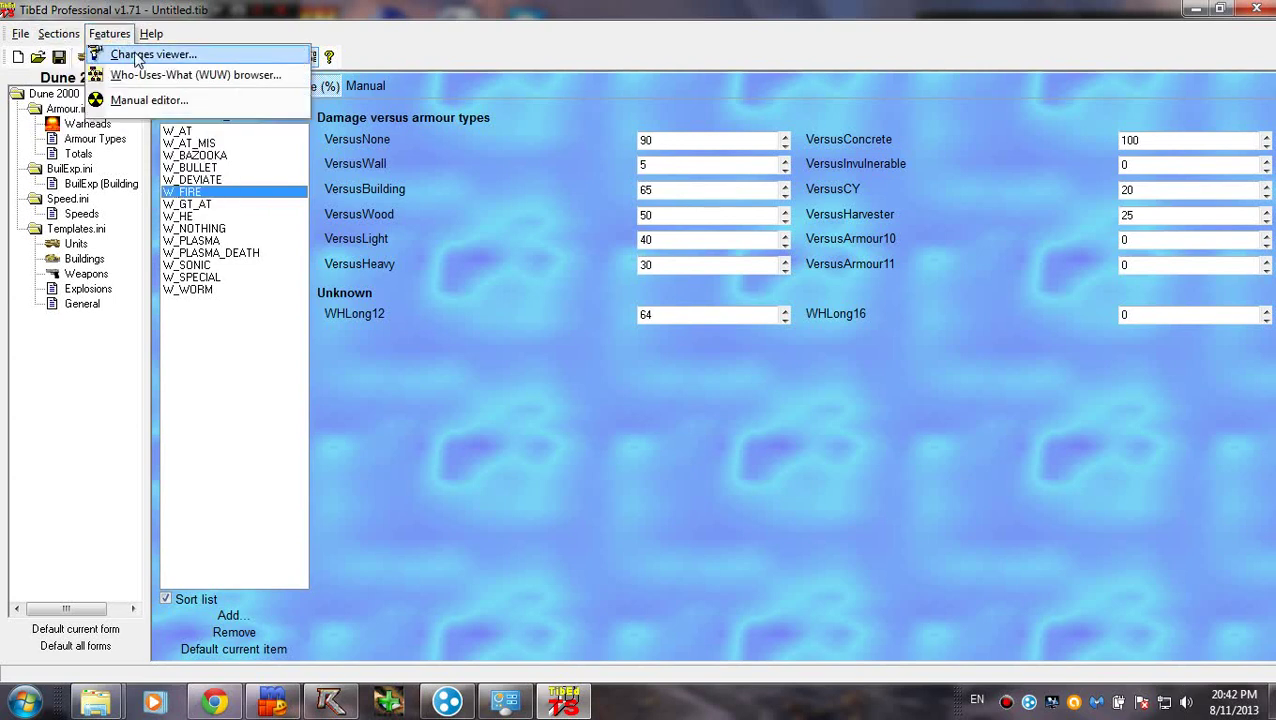
pyautogui.click(274, 77)
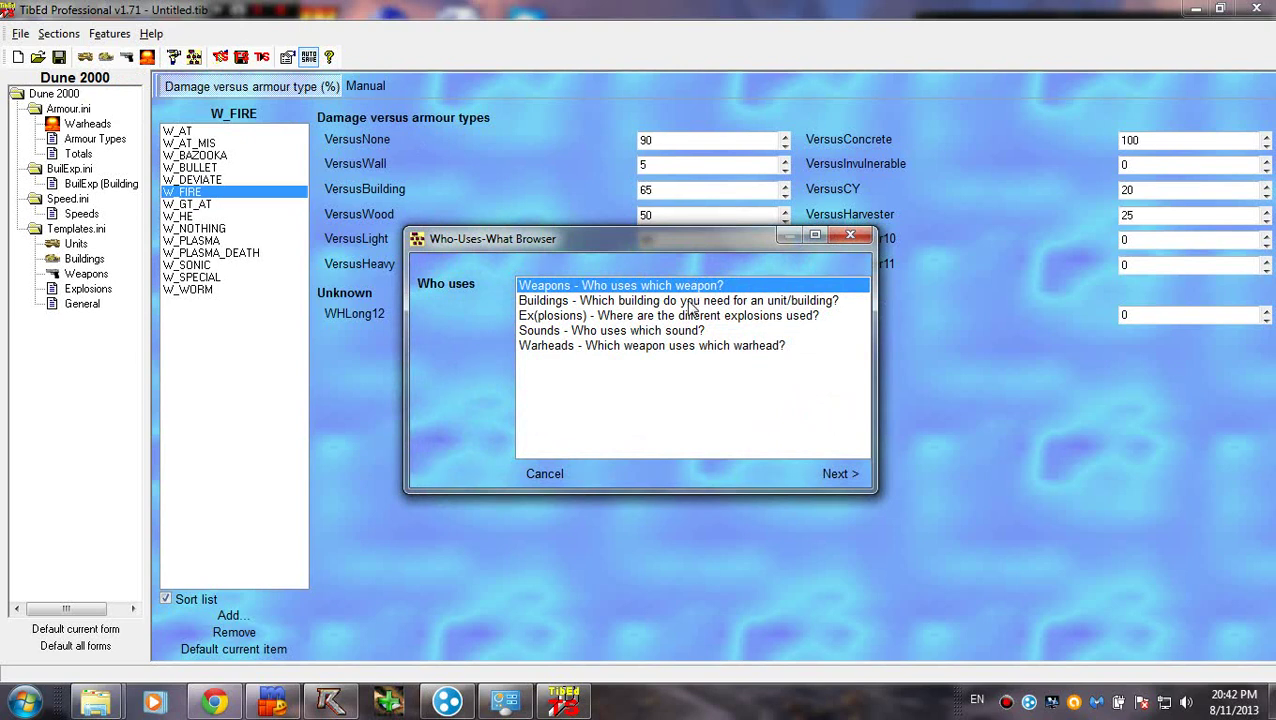
pyautogui.click(840, 474)
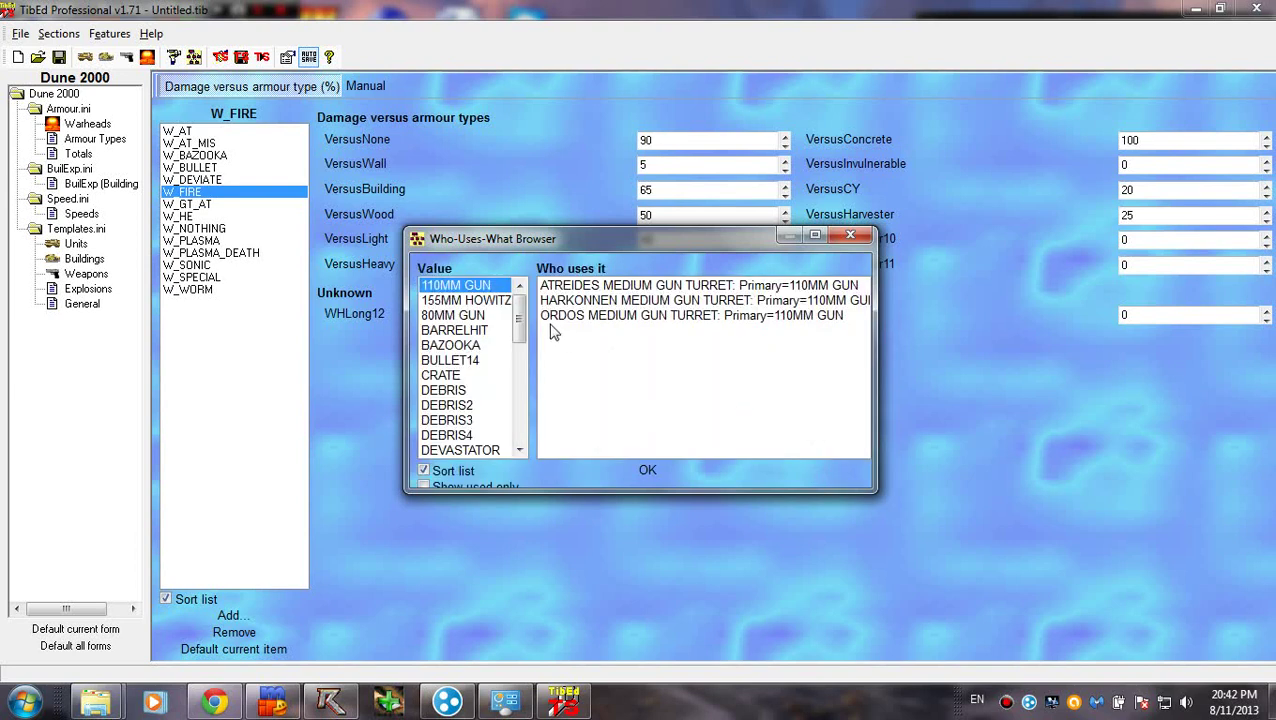
pyautogui.click(455, 317)
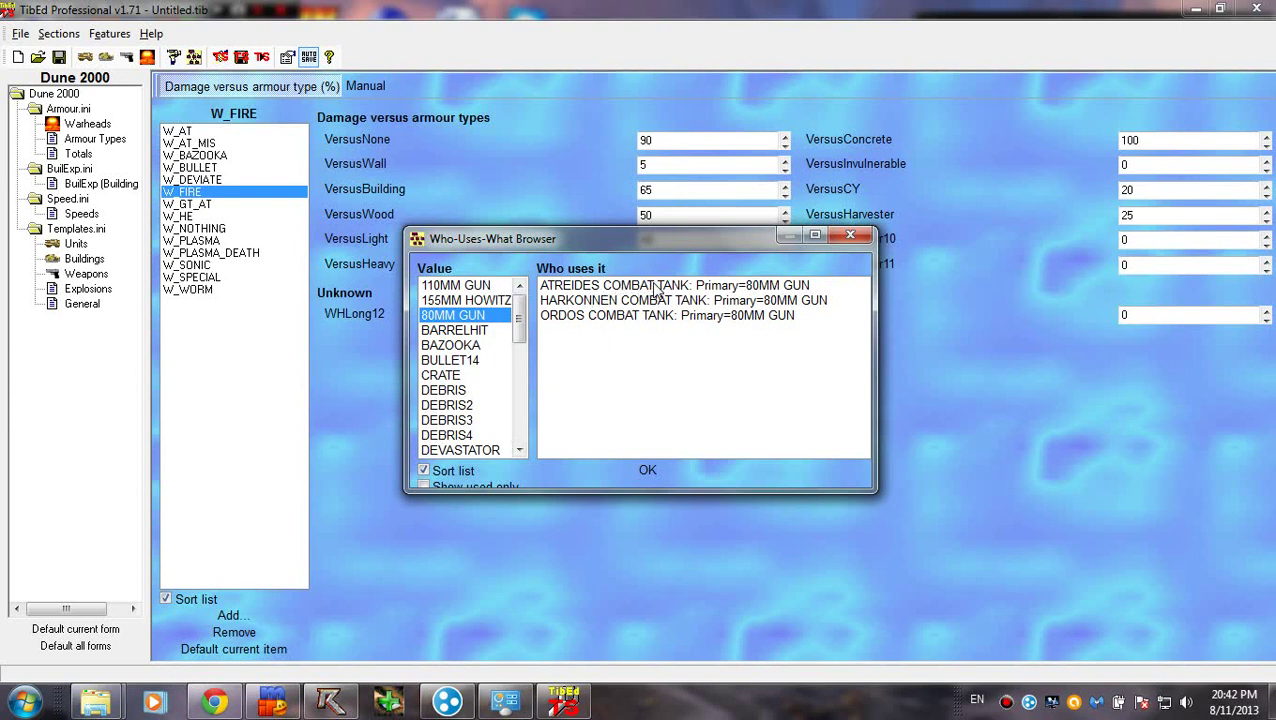
pyautogui.moveTo(646, 288); pyautogui.dragTo(568, 418)
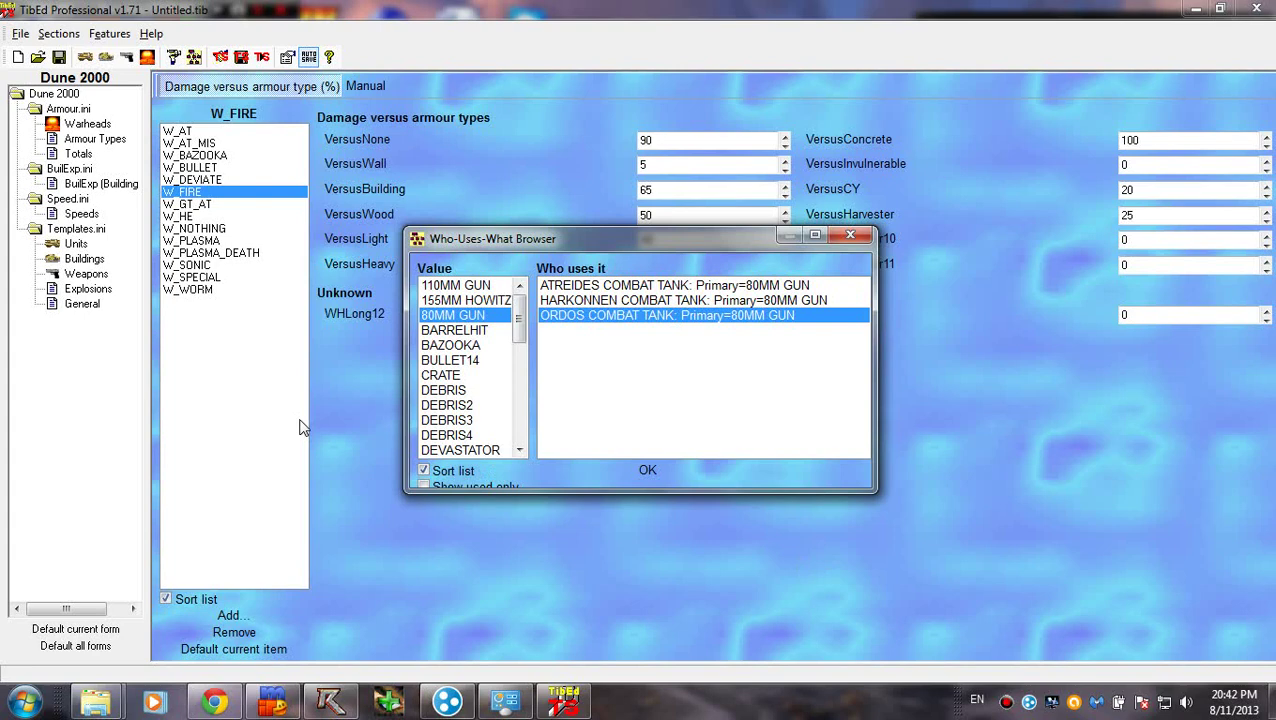
pyautogui.click(645, 471)
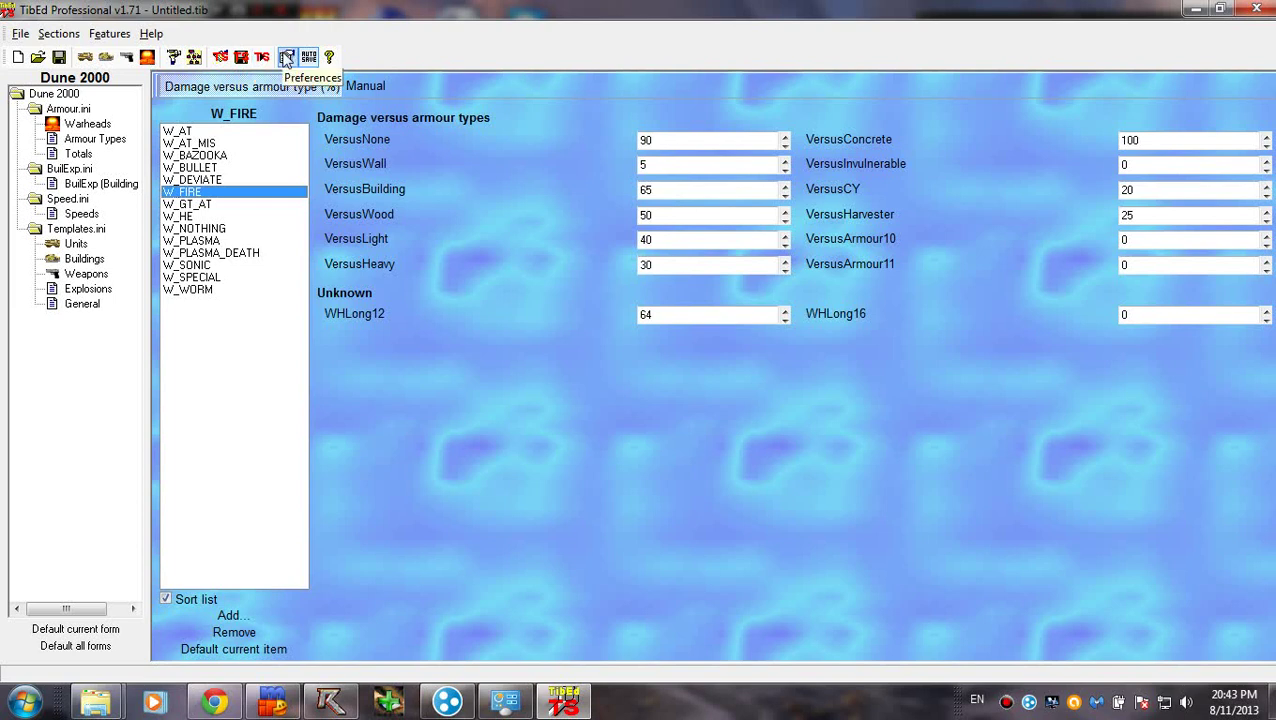
# Review the program preferences for directories, appearance, file format and autosave, and accept them as they are.
pyautogui.click(286, 58)
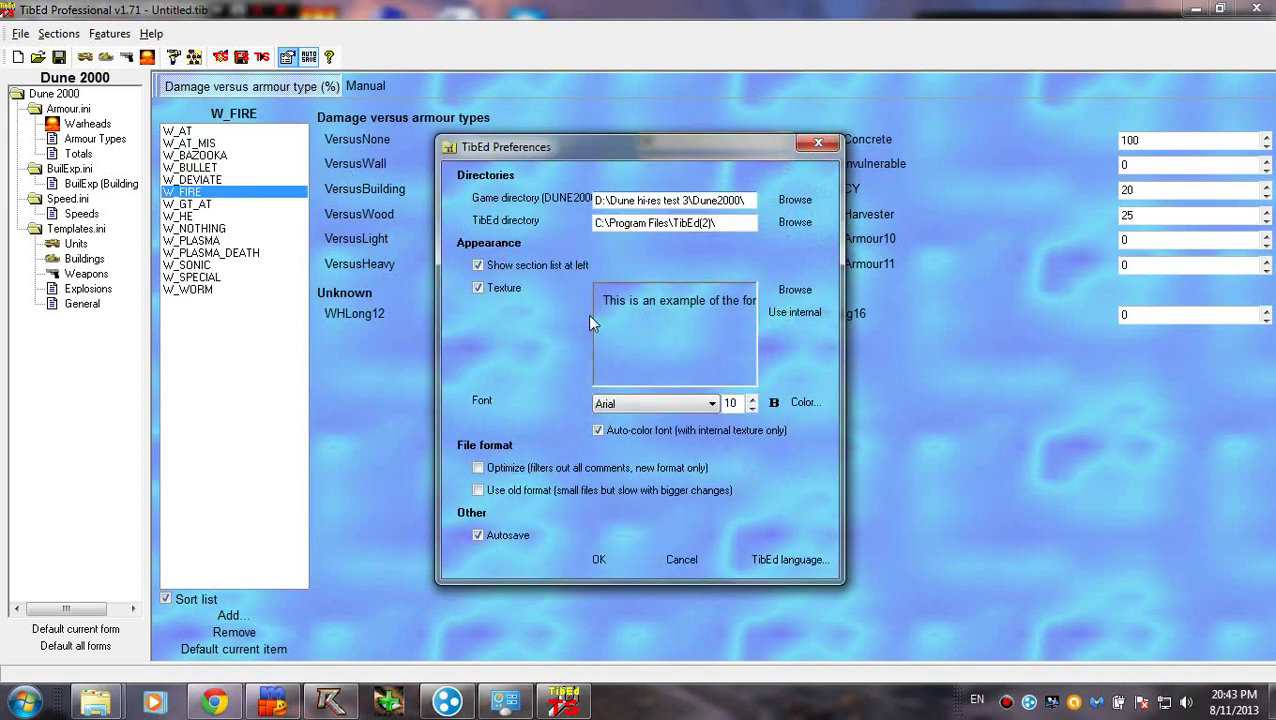
pyautogui.click(598, 561)
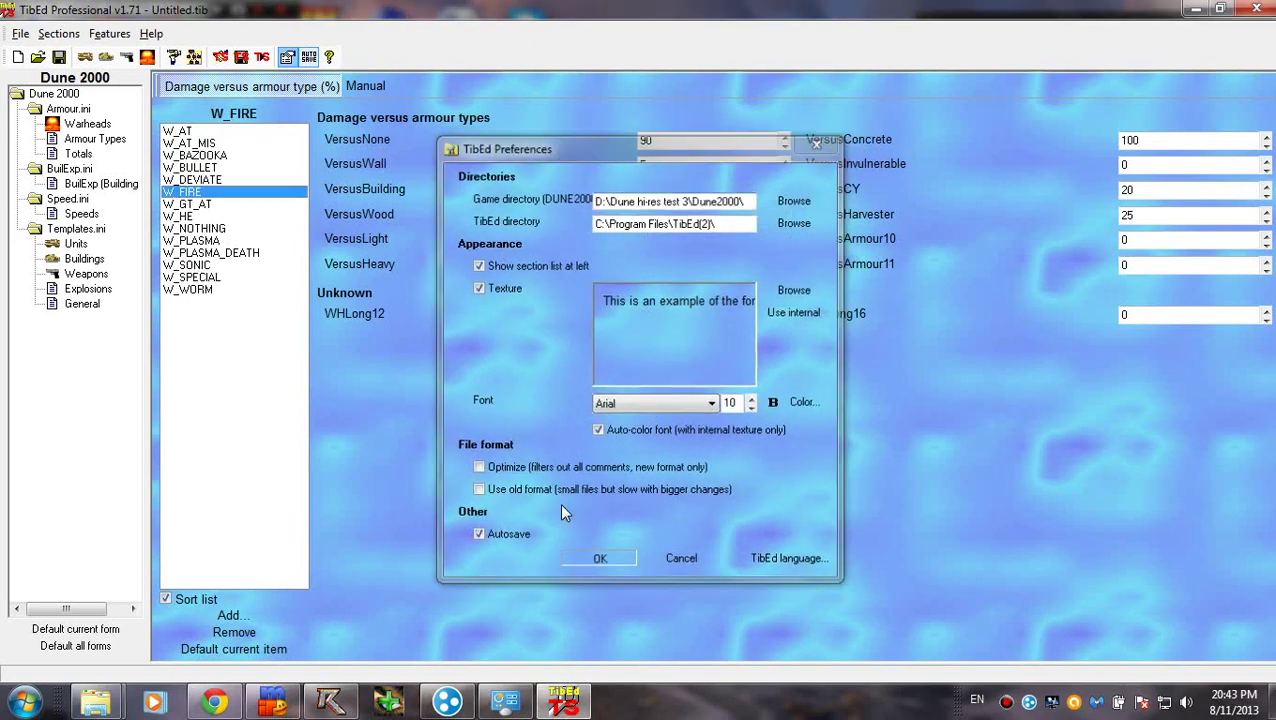